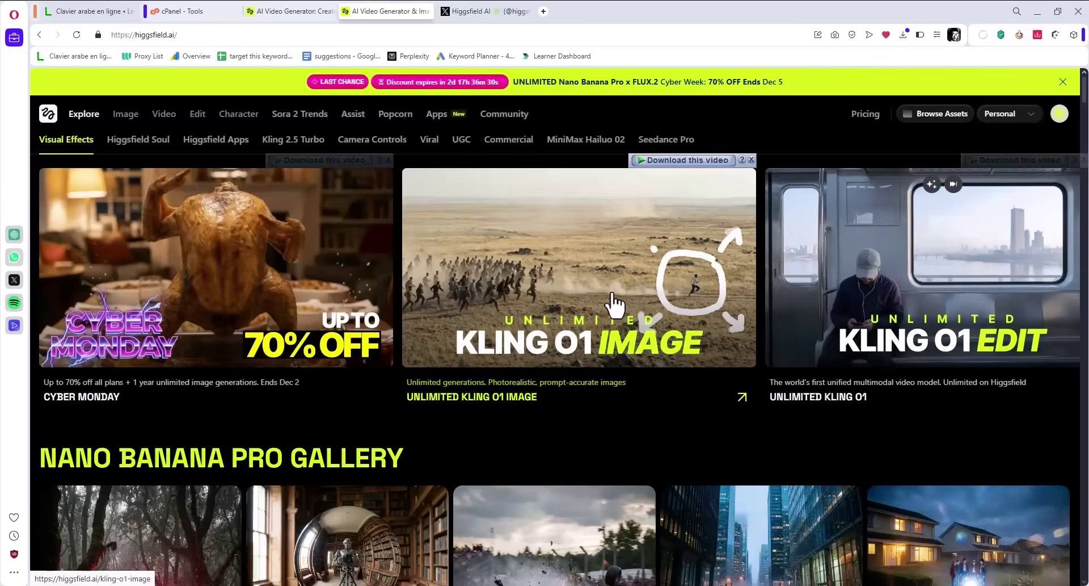
Step: Look over the price-comparison infographic, then bring up OpenArt's annual pricing plans in Chrome
click(1038, 11)
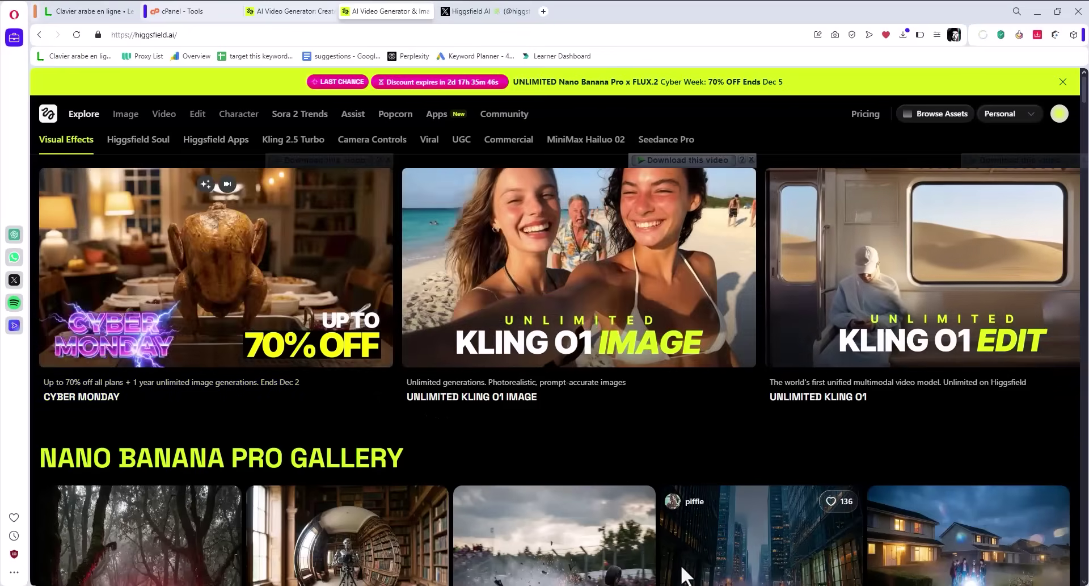
key(alt+Tab)
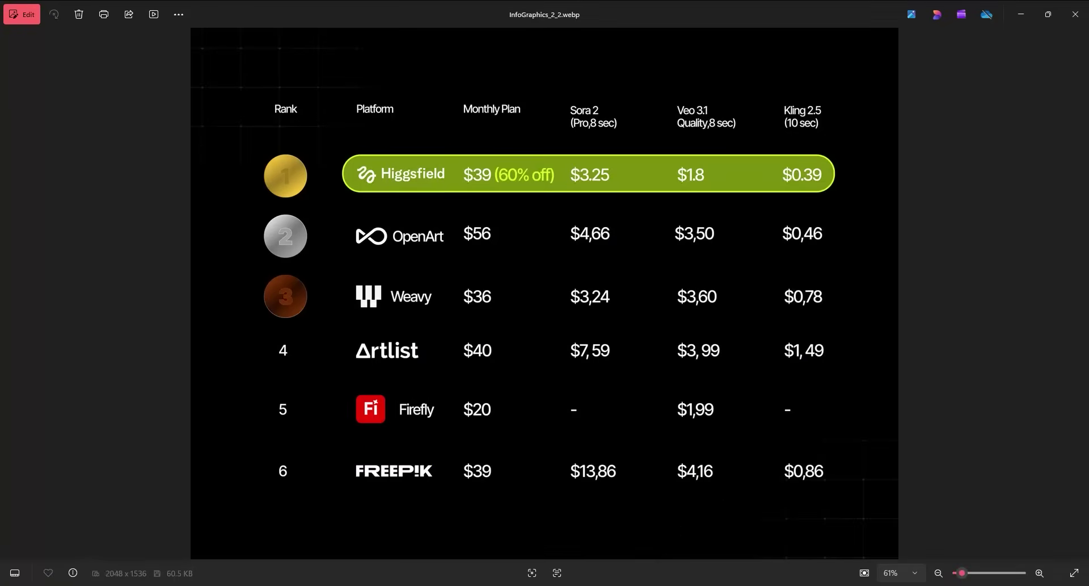
key(alt+Tab)
click(1021, 8)
key(alt+Tab)
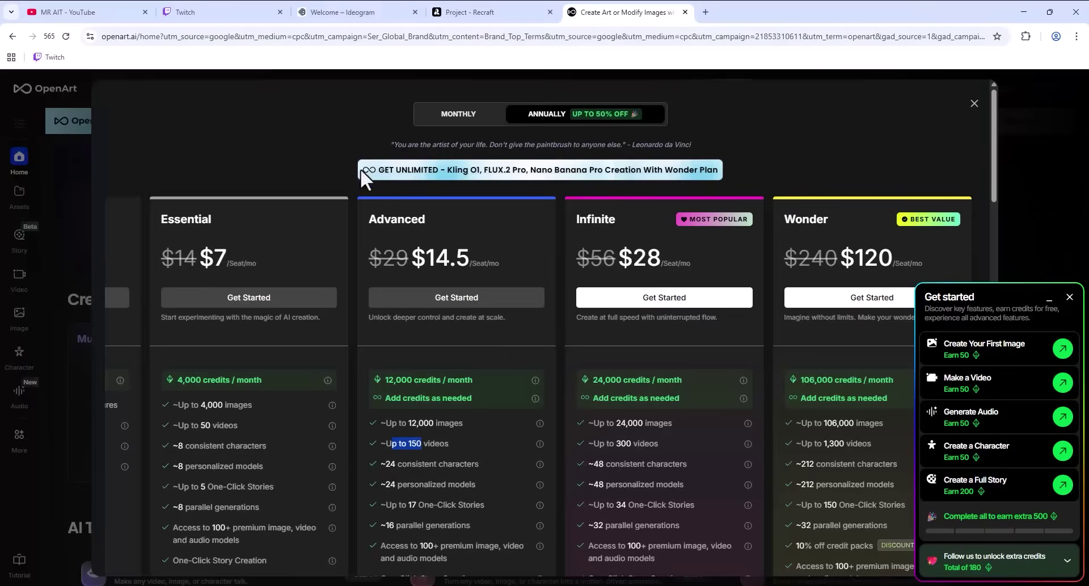
Step: Compare the Ideogram, Recraft and OpenArt pricing plans
click(339, 19)
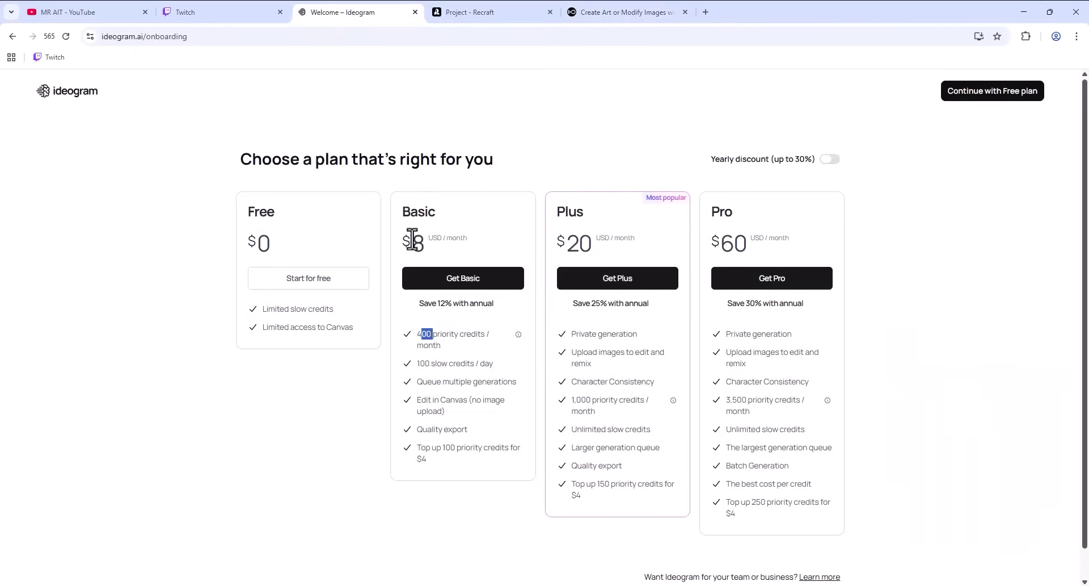
click(505, 7)
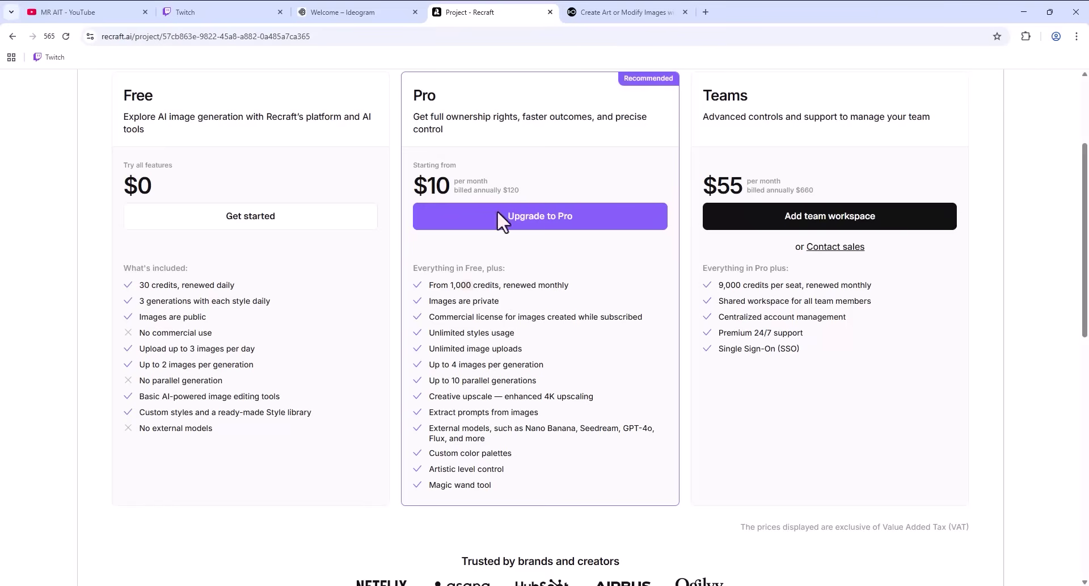
click(637, 11)
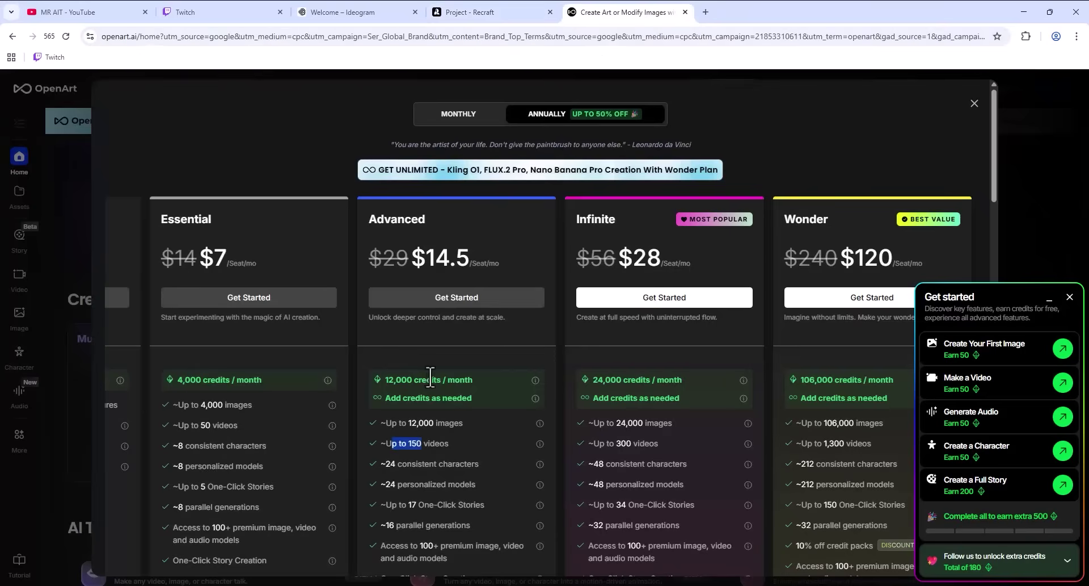
scroll(435, 366, down, 2)
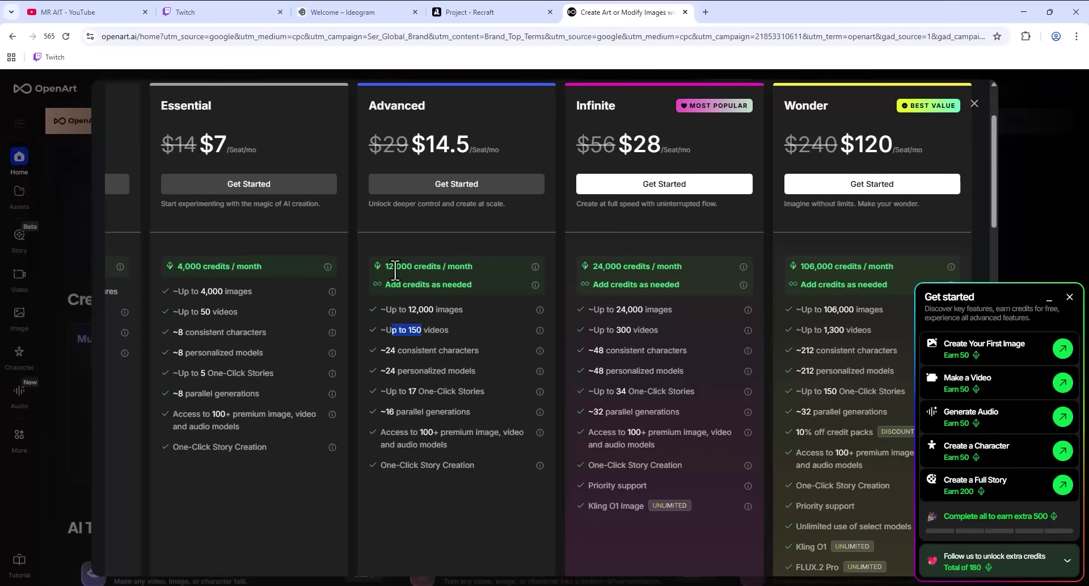
Step: Dismiss OpenArt's getting-started checklist, minimize Chrome and close the price infographic viewer
click(1070, 297)
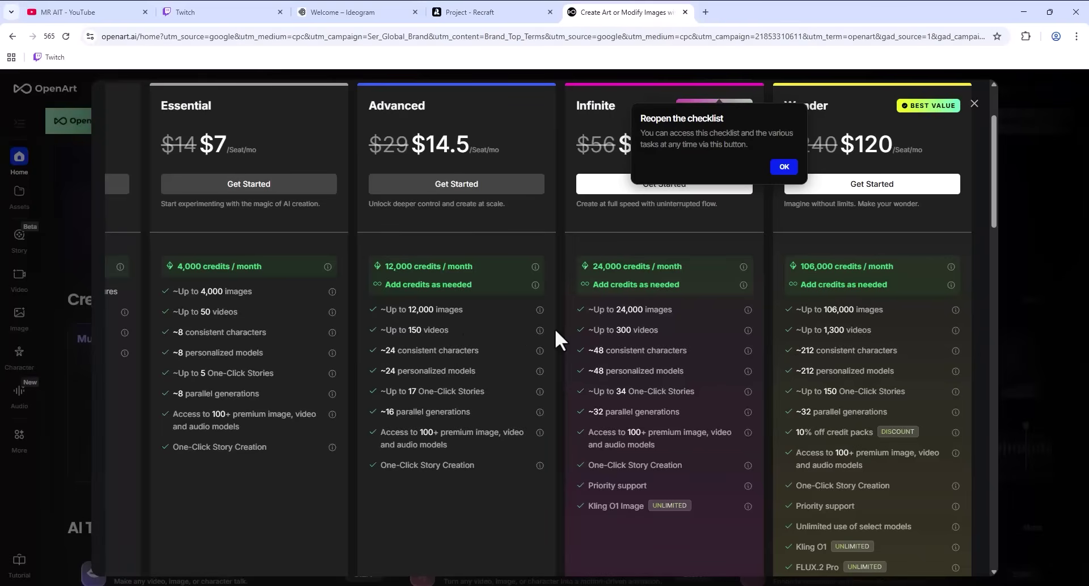
click(785, 167)
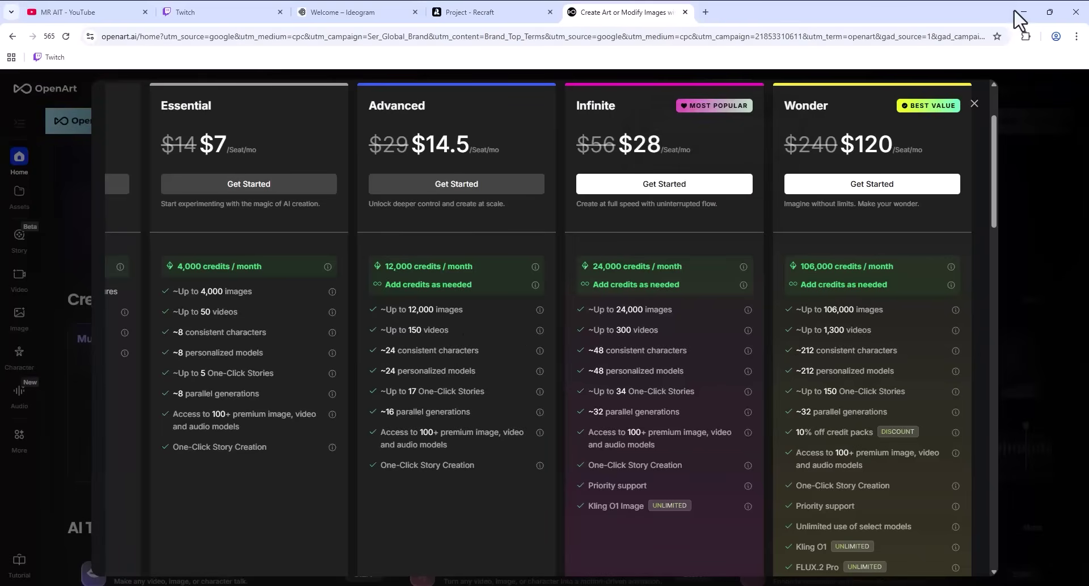
click(1023, 12)
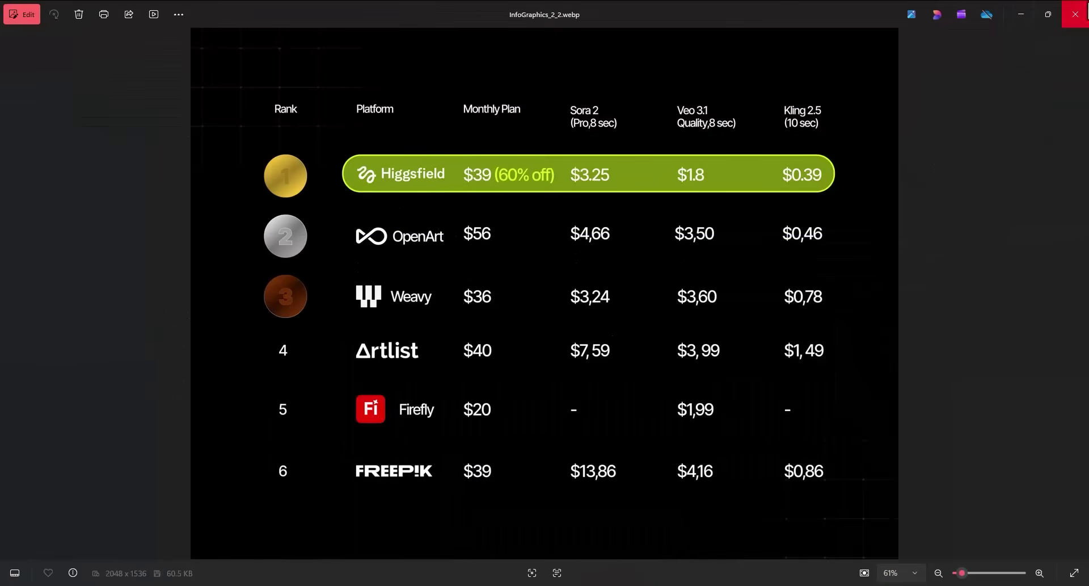
click(1086, 13)
Step: In Kling O1 Image, submit the 'happy' edit of the headphone-wearing woman in Unlimited mode
key(alt+Tab)
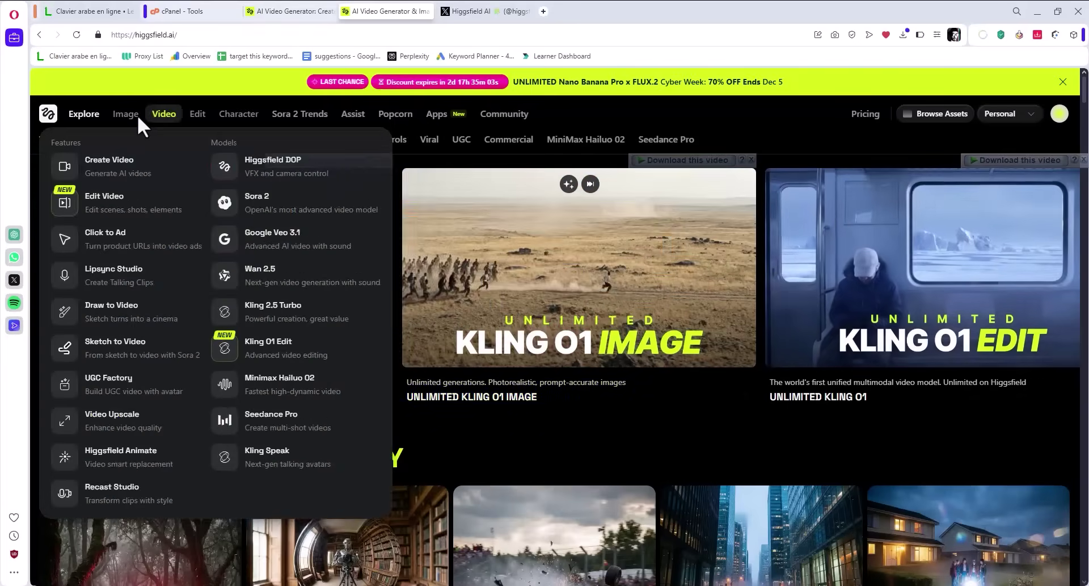
mouse_move(136, 121)
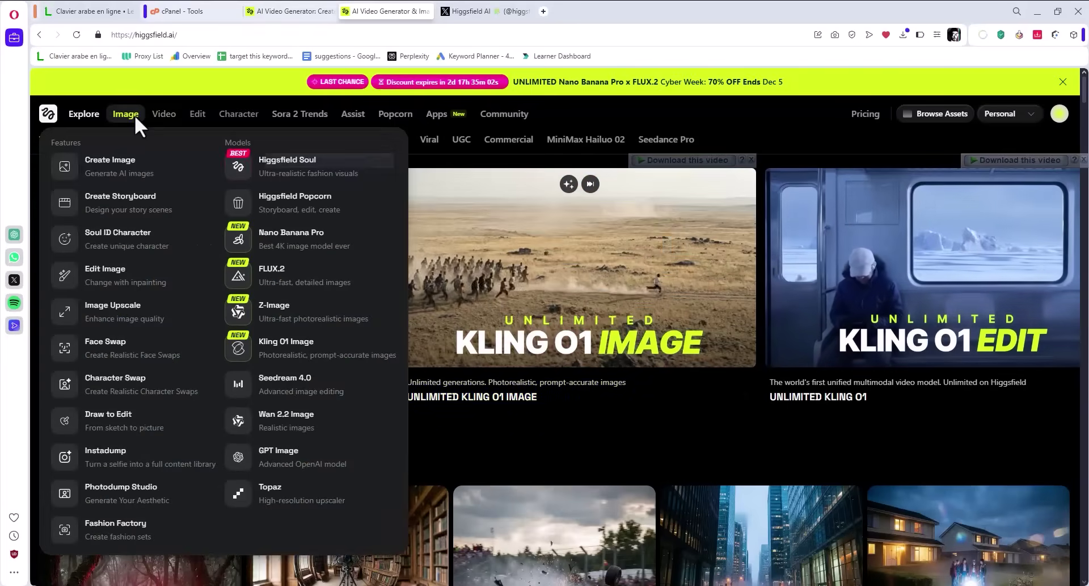
click(301, 347)
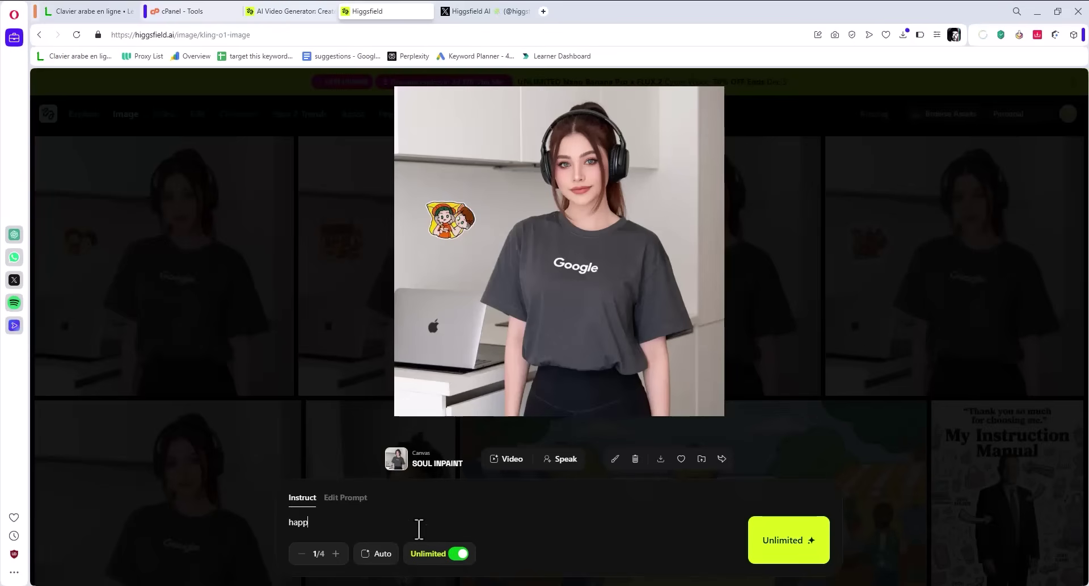
click(772, 537)
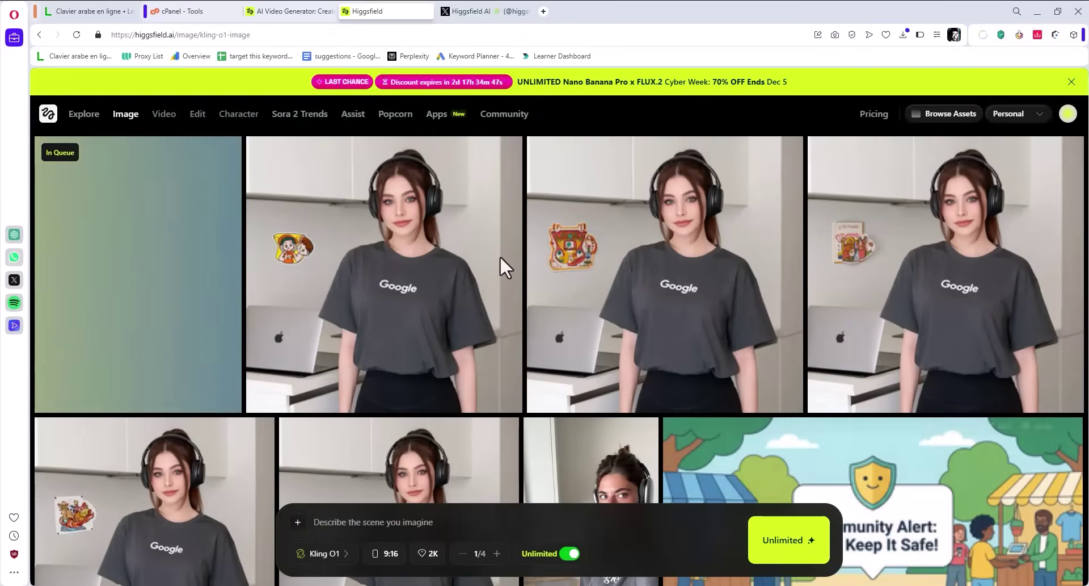
Step: Replay the gun-to-banana beach result in Kling O1 Video Edit, then bring forward the 'ready' folder
mouse_move(166, 113)
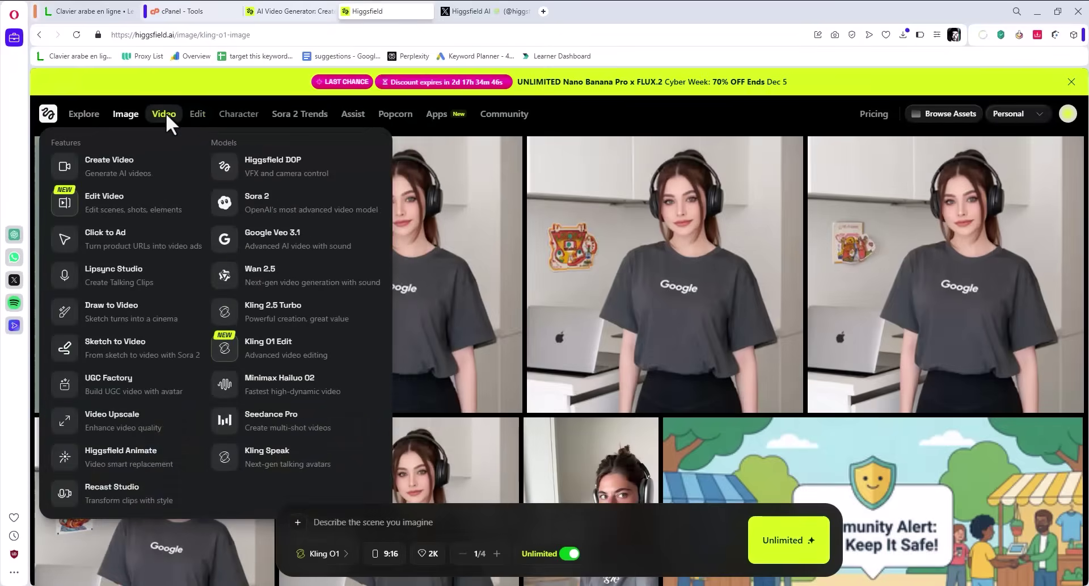
click(255, 349)
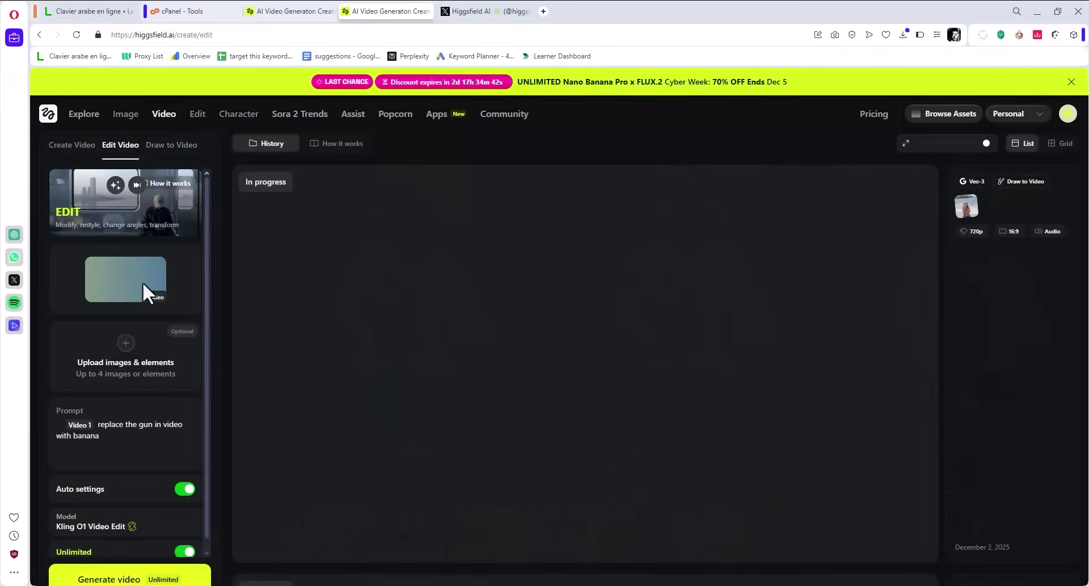
mouse_move(164, 113)
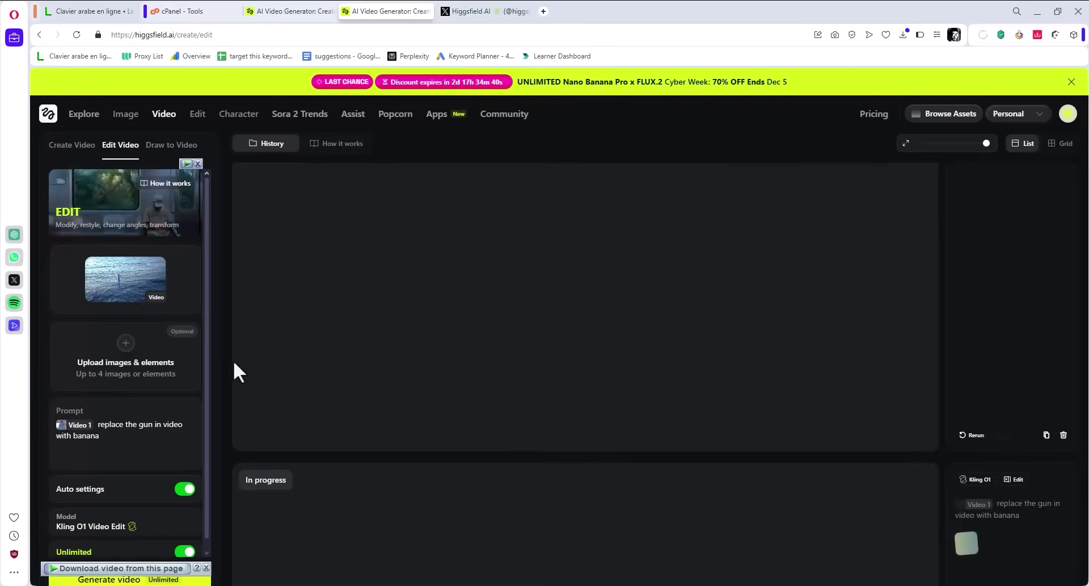
scroll(182, 483, down, 1)
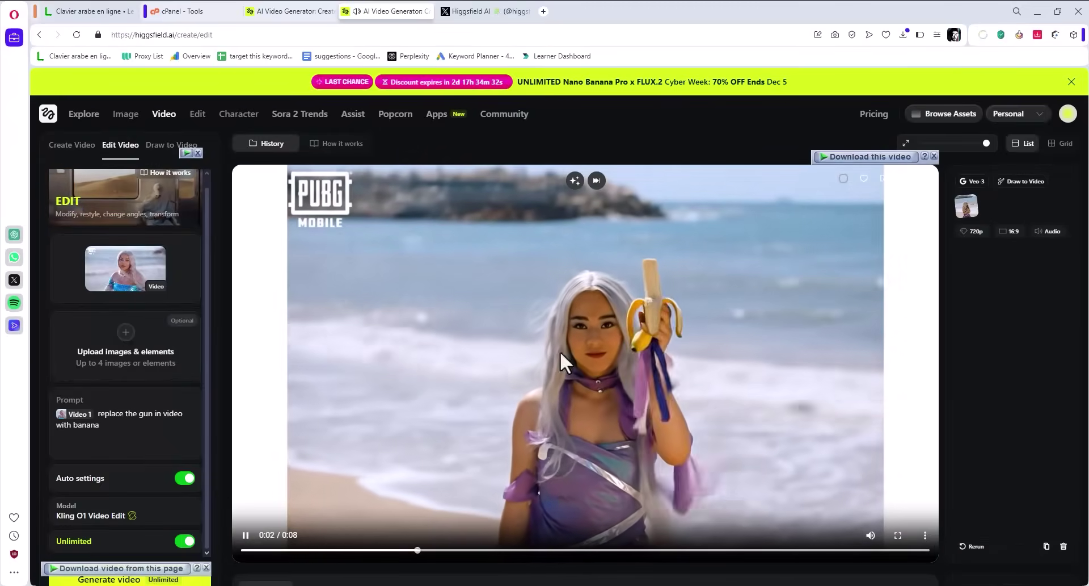
click(251, 550)
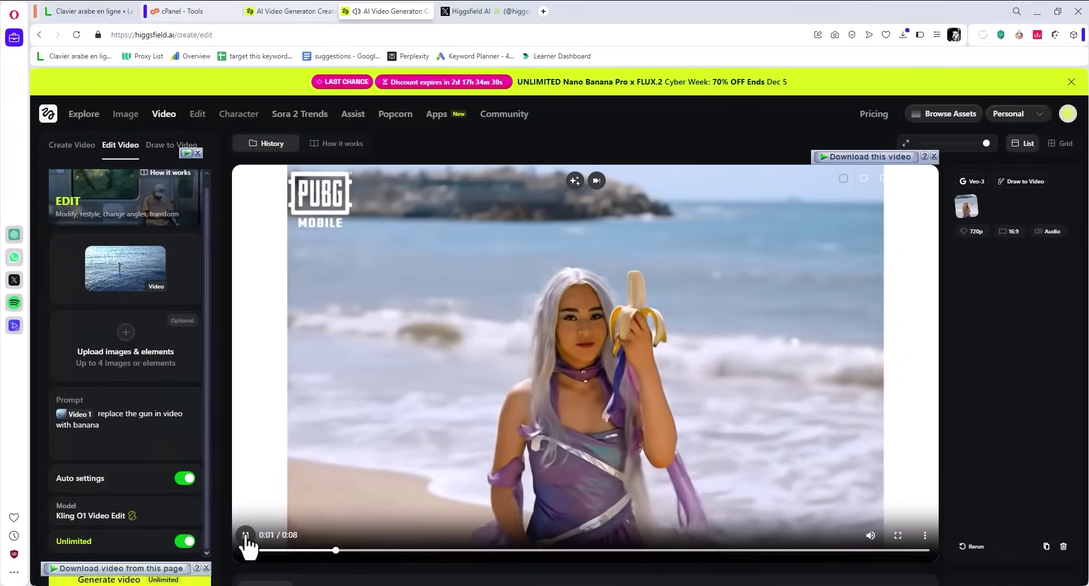
mouse_move(560, 583)
click(644, 546)
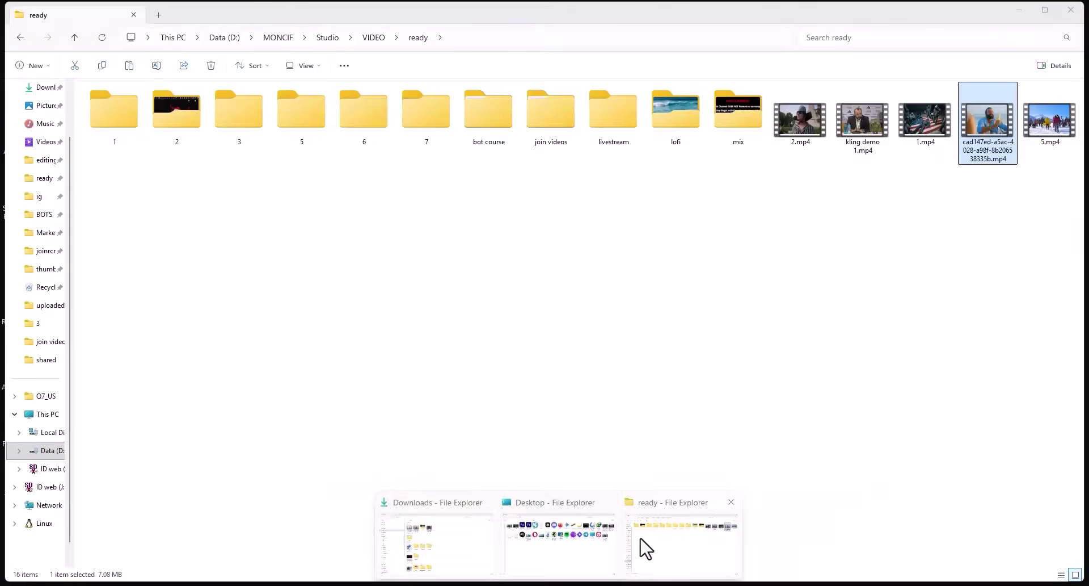
Step: Watch 2.mp4, kling demo 1, the long-named banana clip and 1.mp4, then return to Higgsfield
double_click(786, 129)
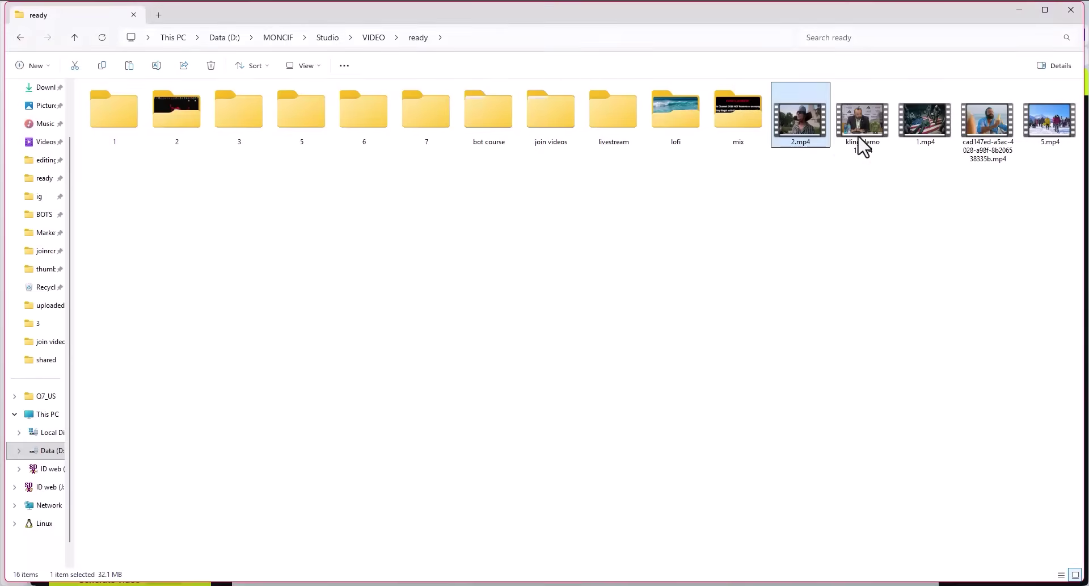
double_click(878, 127)
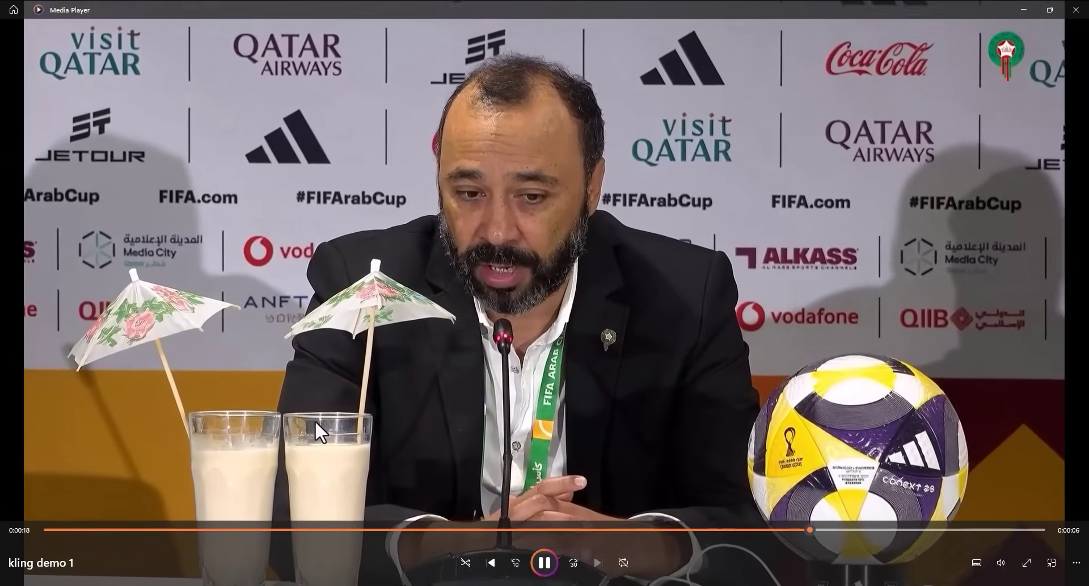
key(alt+F4)
double_click(980, 124)
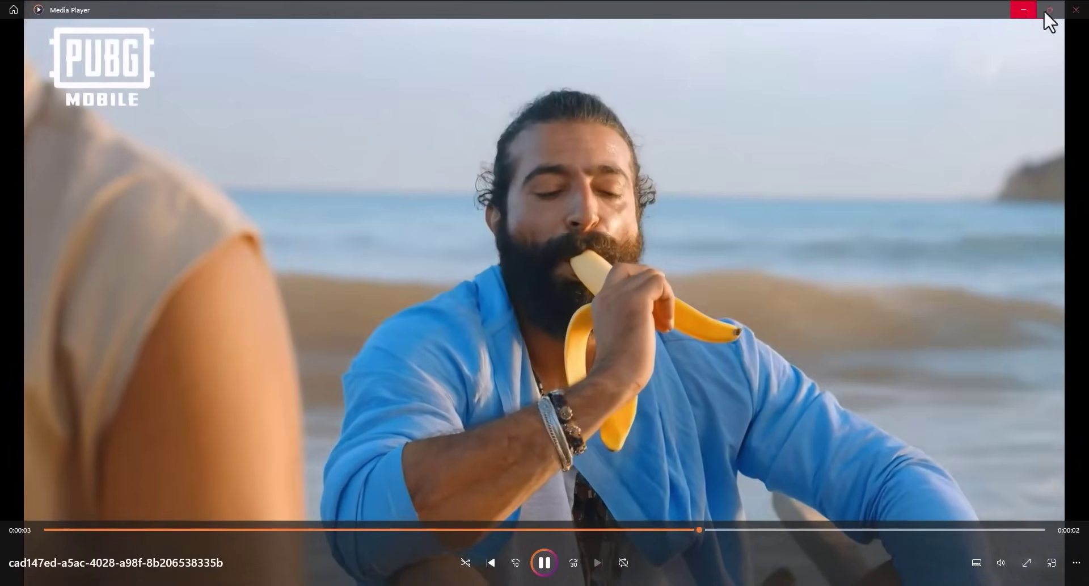
click(1075, 10)
double_click(917, 122)
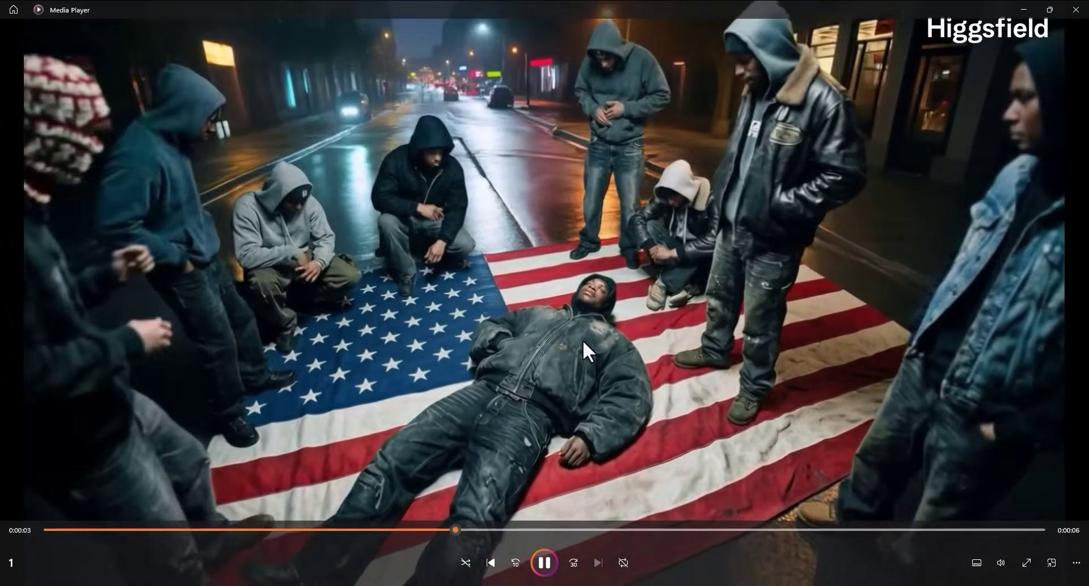
key(alt+F4)
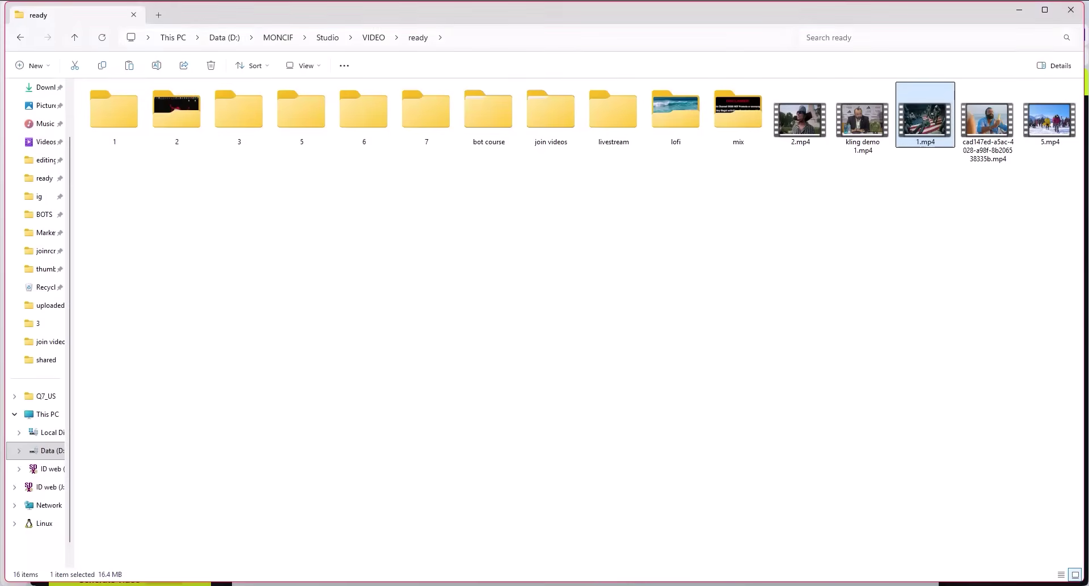
key(alt+Tab)
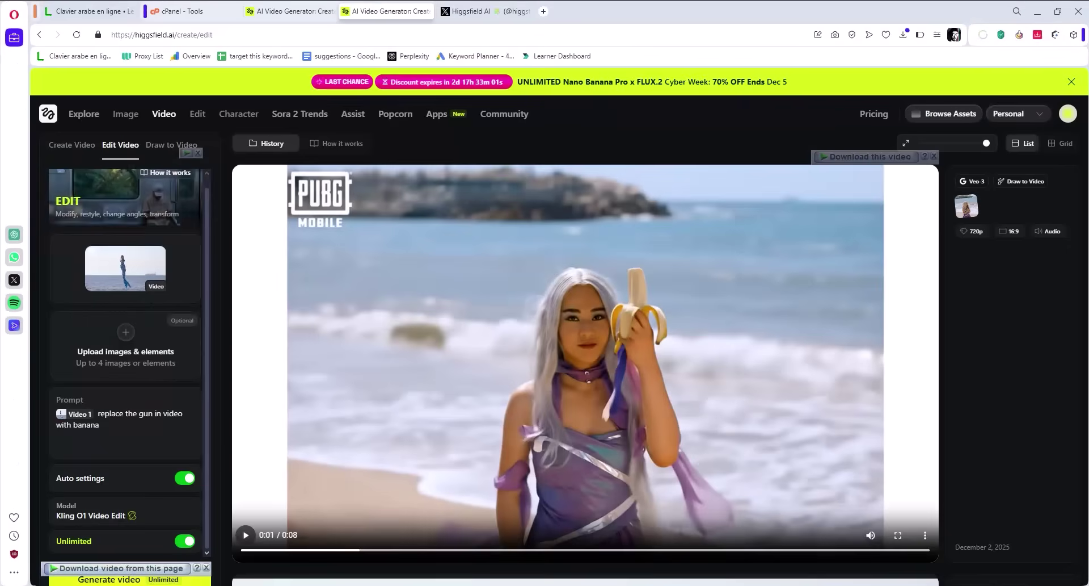
Step: Open Higgsfield's pinned Cyber Week post on X and highlight the 252 credits offer
click(500, 13)
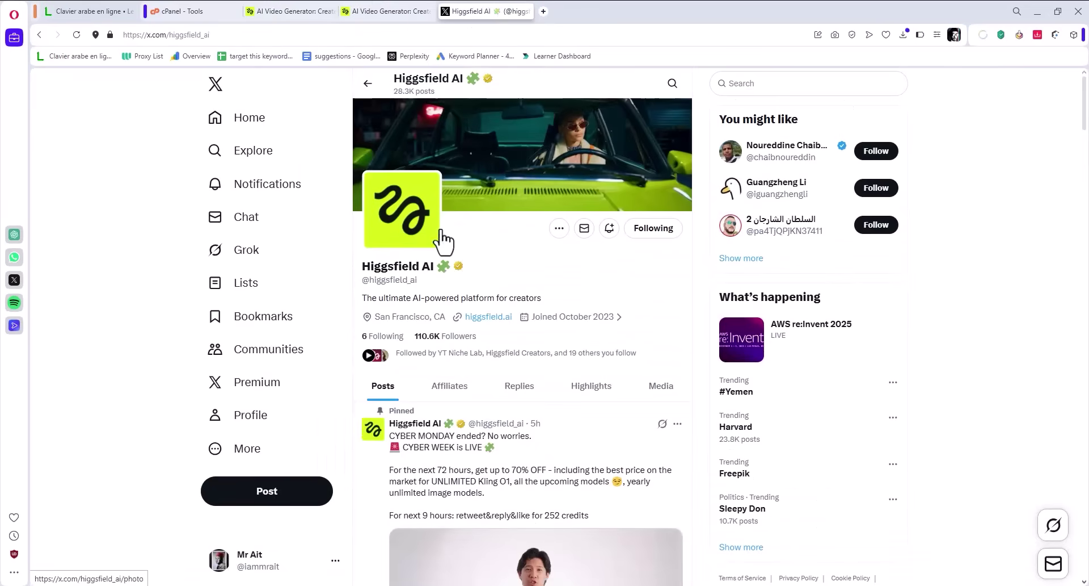
scroll(539, 210, down, 4)
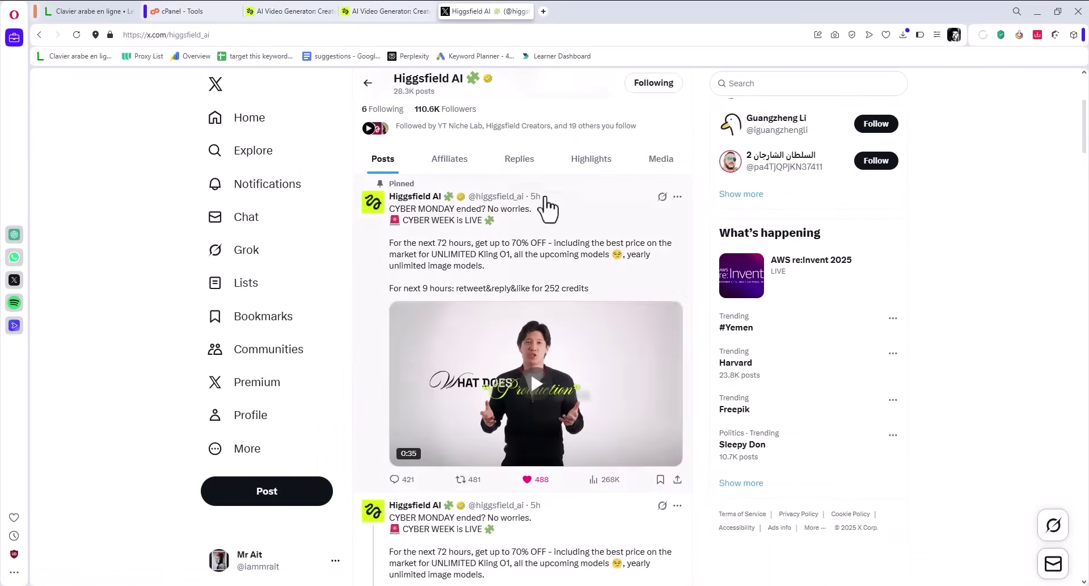
scroll(494, 216, down, 2)
click(542, 150)
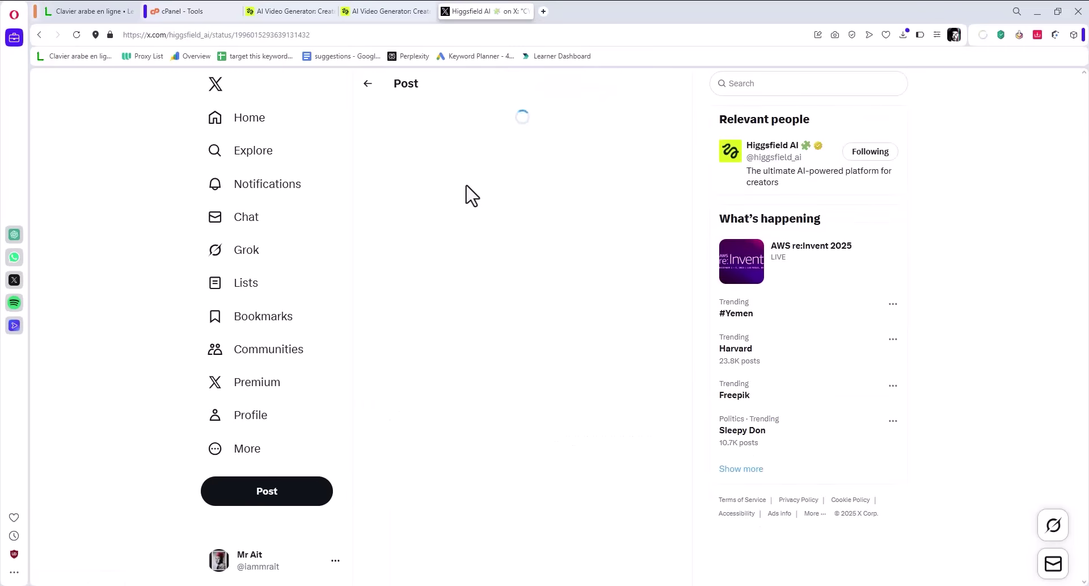
scroll(545, 286, down, 3)
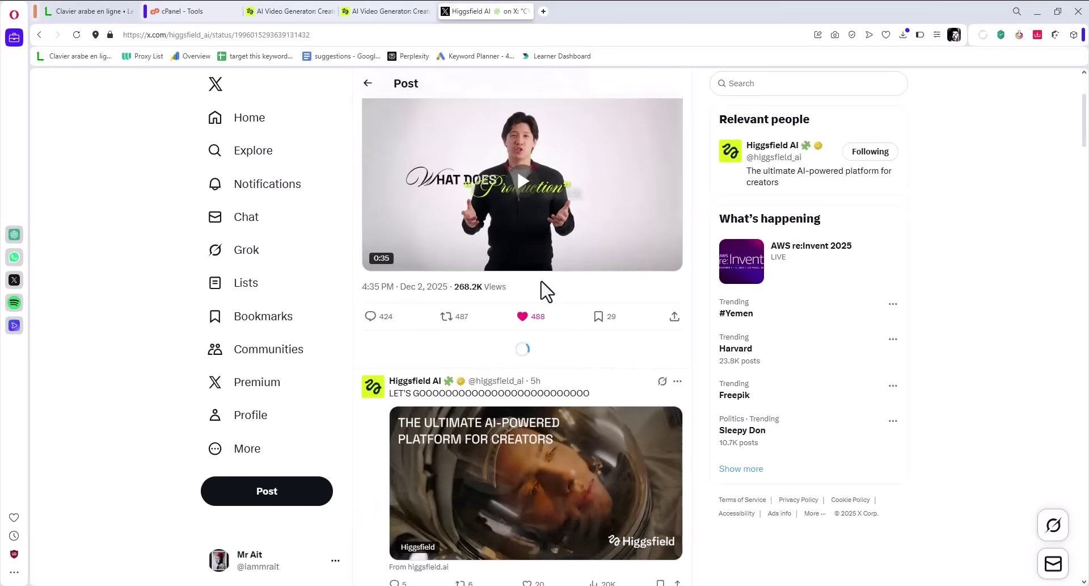
scroll(527, 290, up, 3)
drag(559, 246, 538, 246)
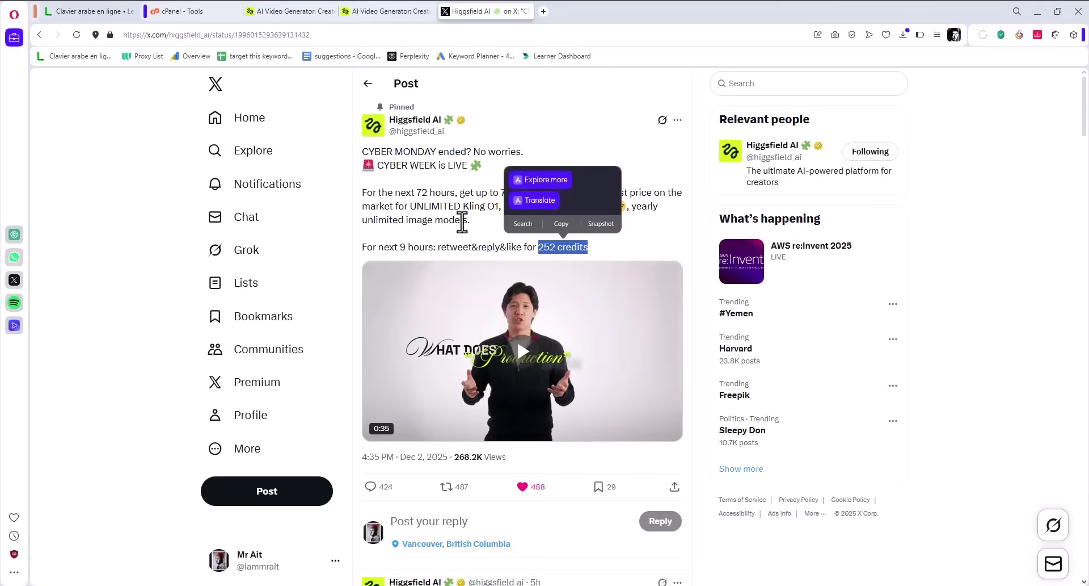
click(593, 250)
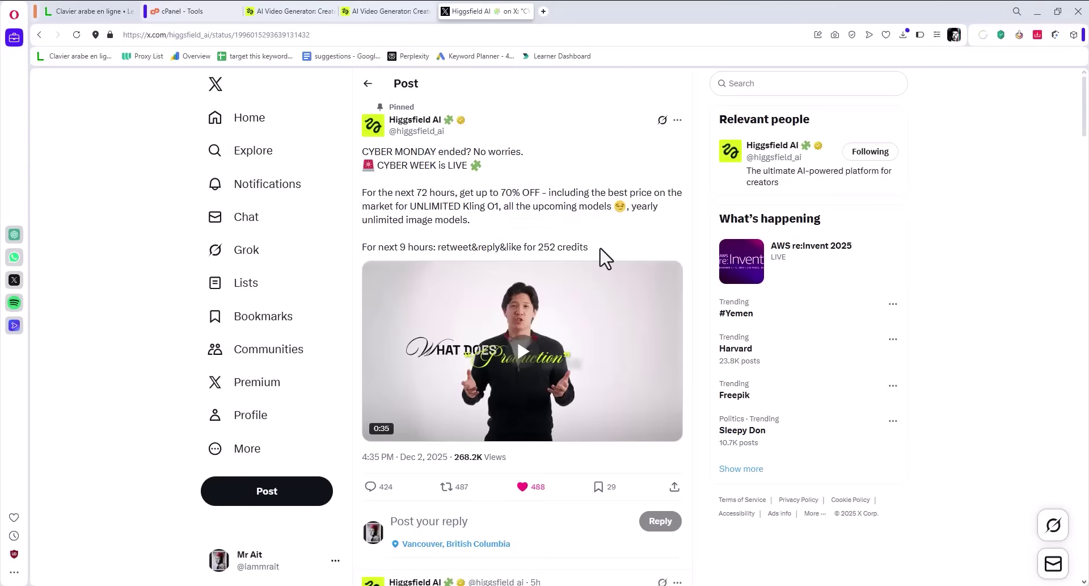
drag(591, 248, 584, 247)
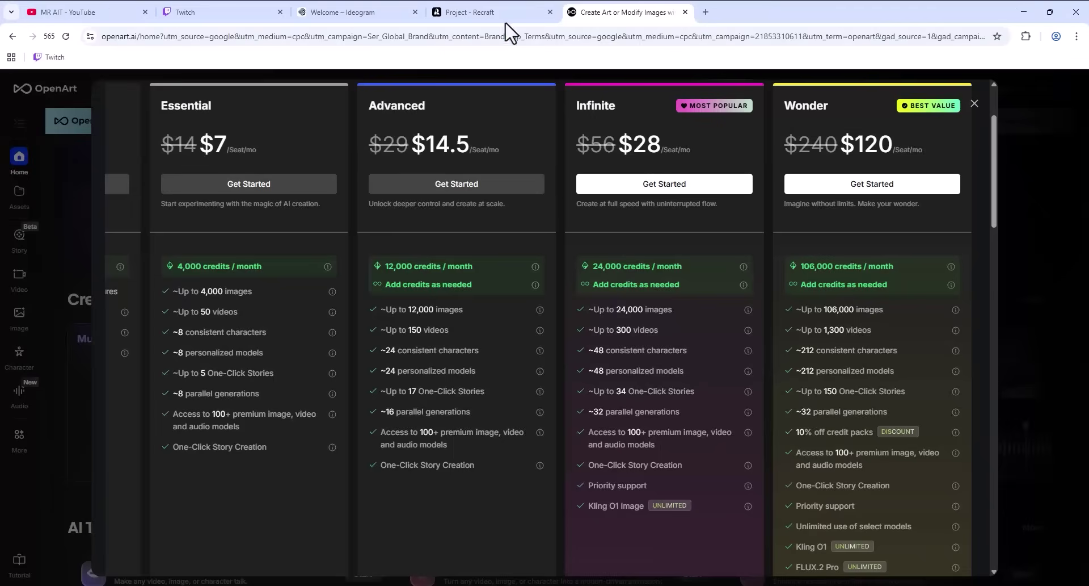
Step: Glance at competitor pricing in Chrome, minimize it, and return to Higgsfield's AI Video Generator
click(503, 12)
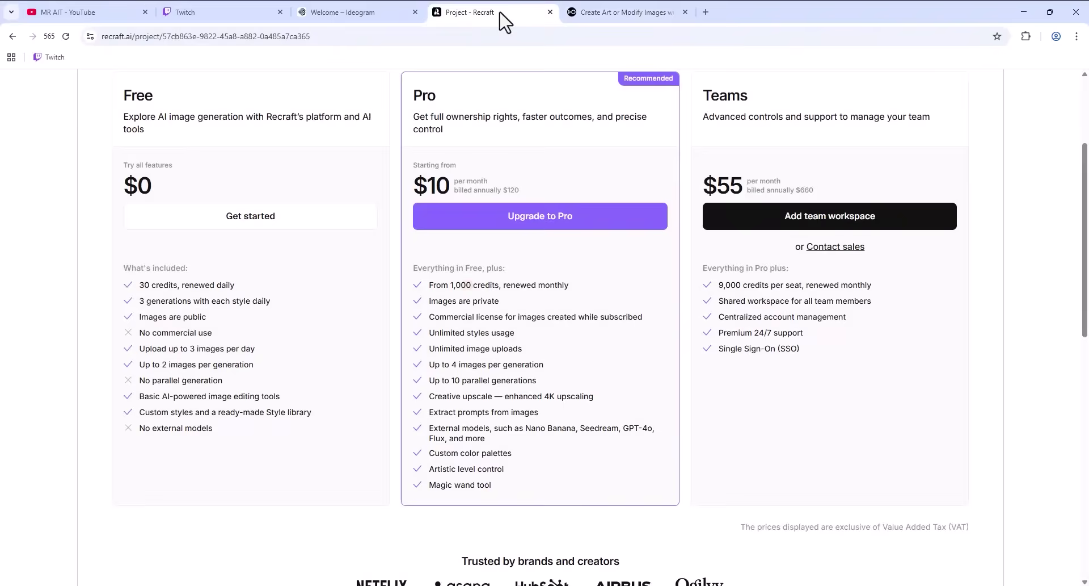
click(337, 12)
click(1023, 12)
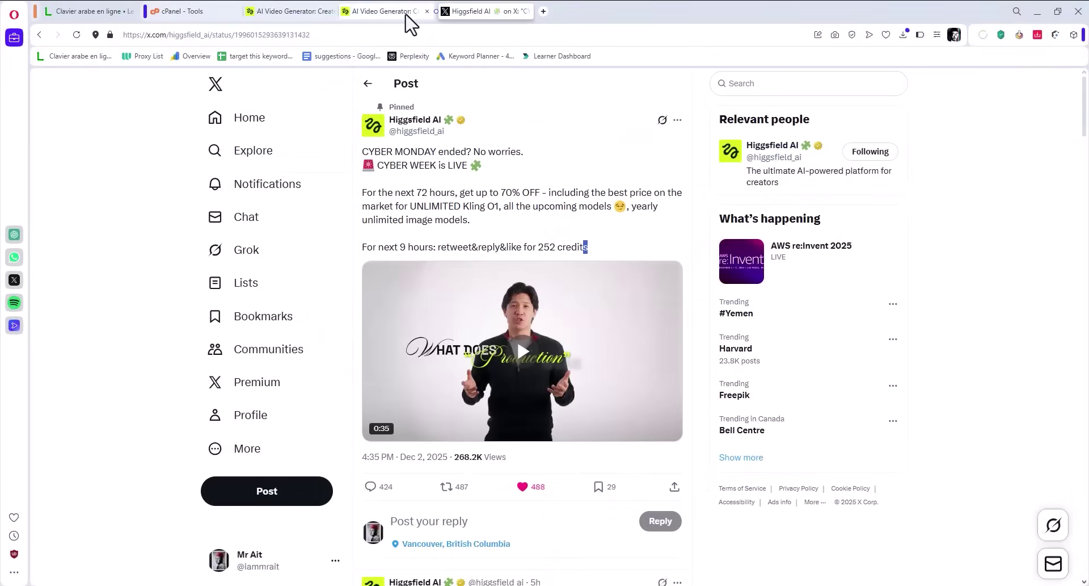
click(290, 14)
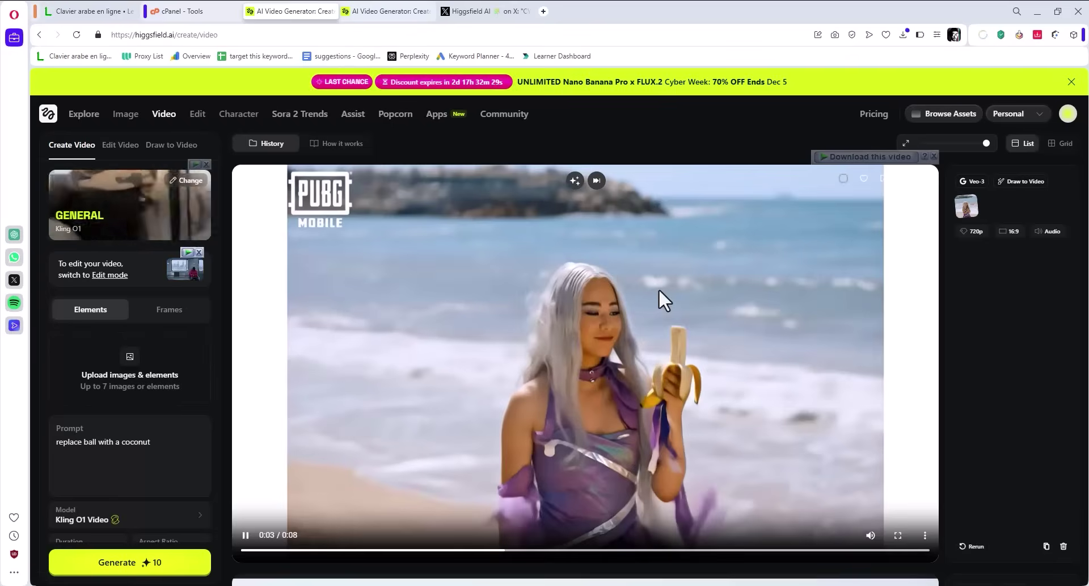
Step: Scroll through the History list of past Kling O1 video results
scroll(678, 298, down, 5)
scroll(678, 298, up, 5)
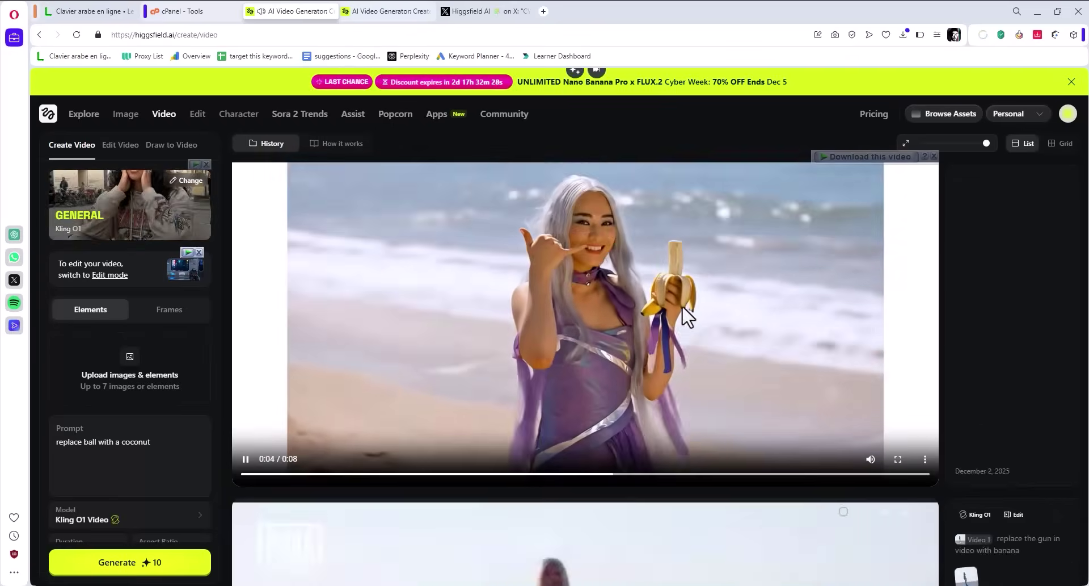
scroll(573, 276, down, 7)
scroll(353, 255, up, 4)
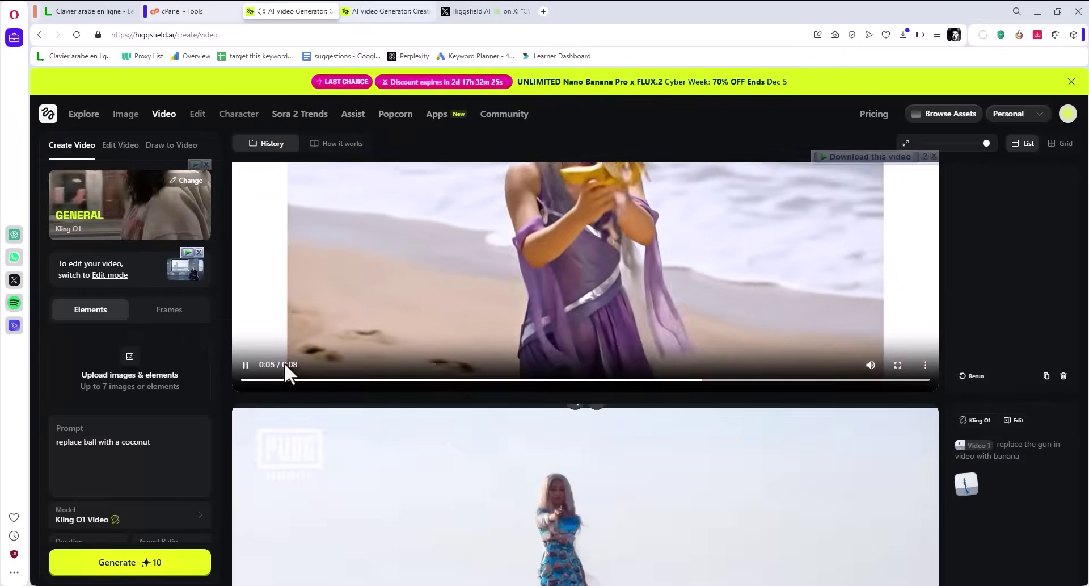
scroll(525, 353, down, 4)
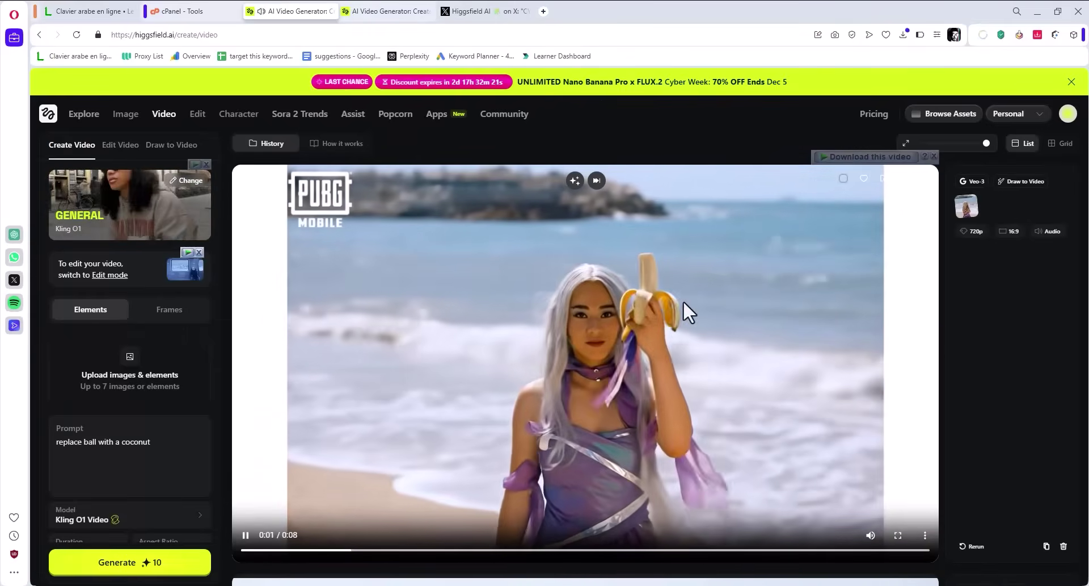
scroll(647, 386, down, 6)
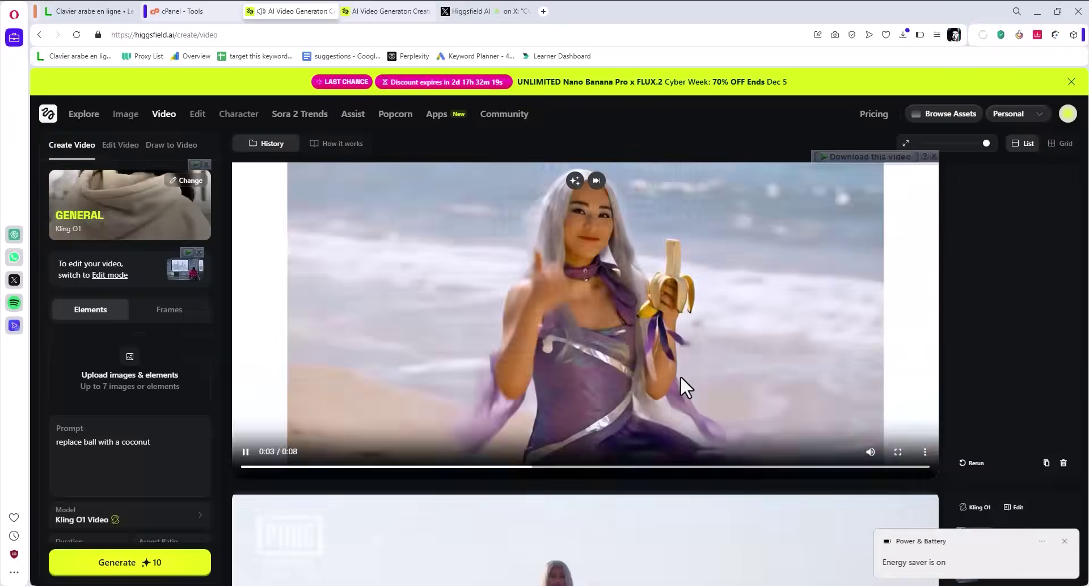
scroll(627, 372, down, 1)
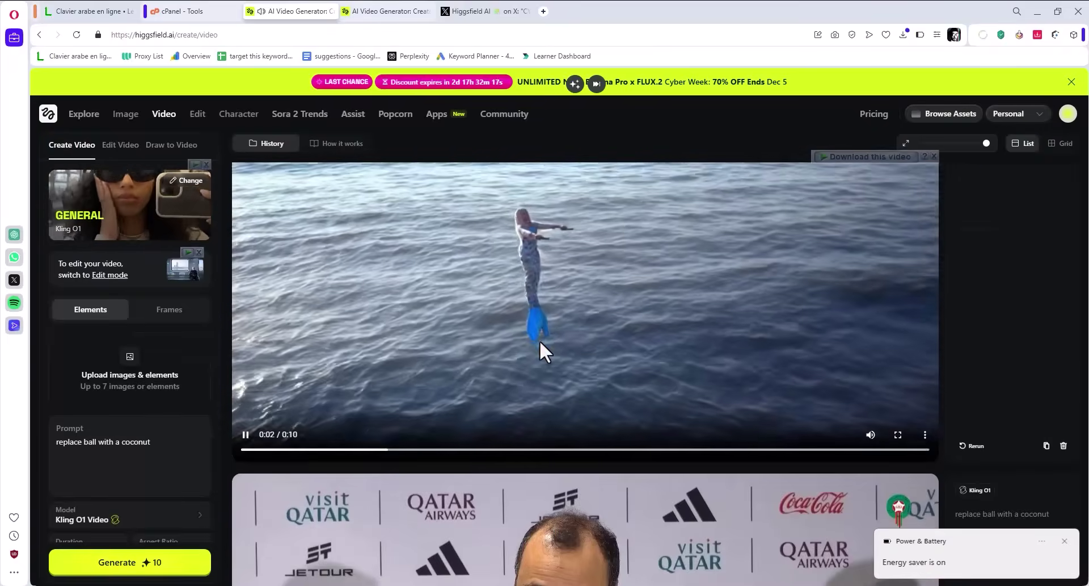
scroll(603, 317, down, 7)
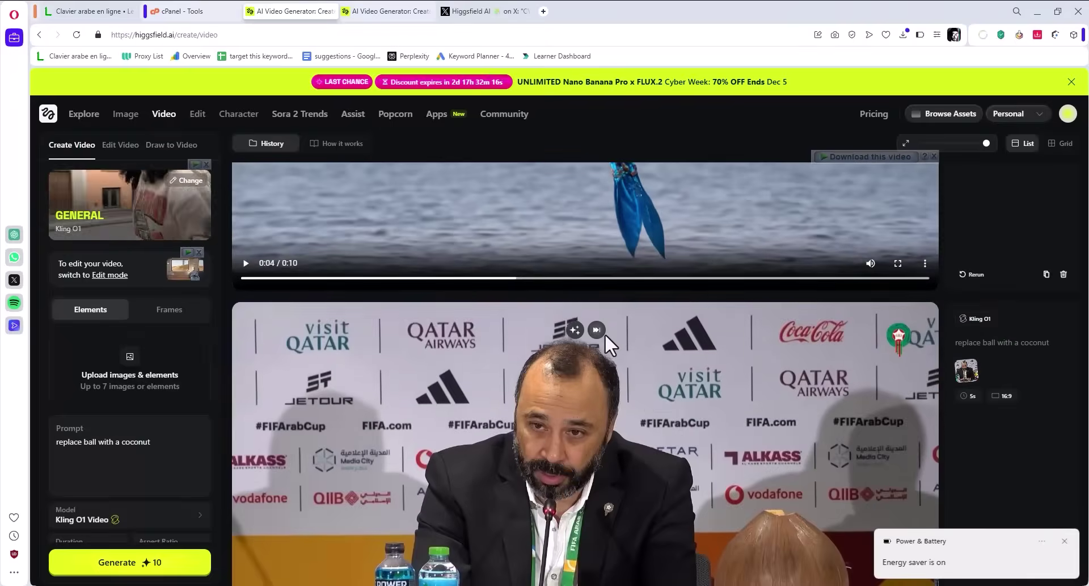
scroll(607, 339, down, 1)
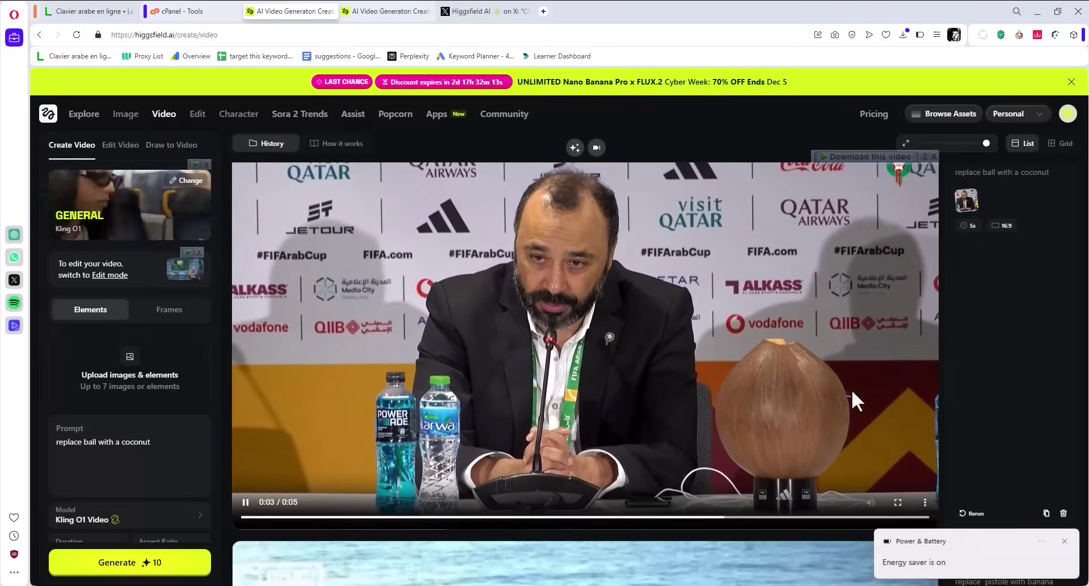
scroll(607, 341, down, 5)
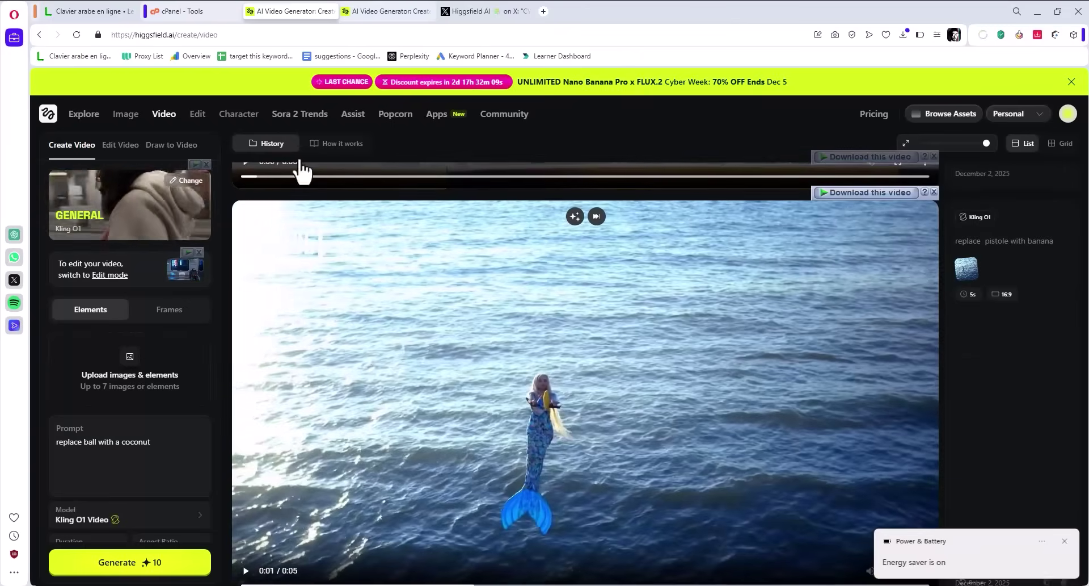
Step: Go back to the Higgsfield home page and open the Kling O1 Image generator
click(50, 117)
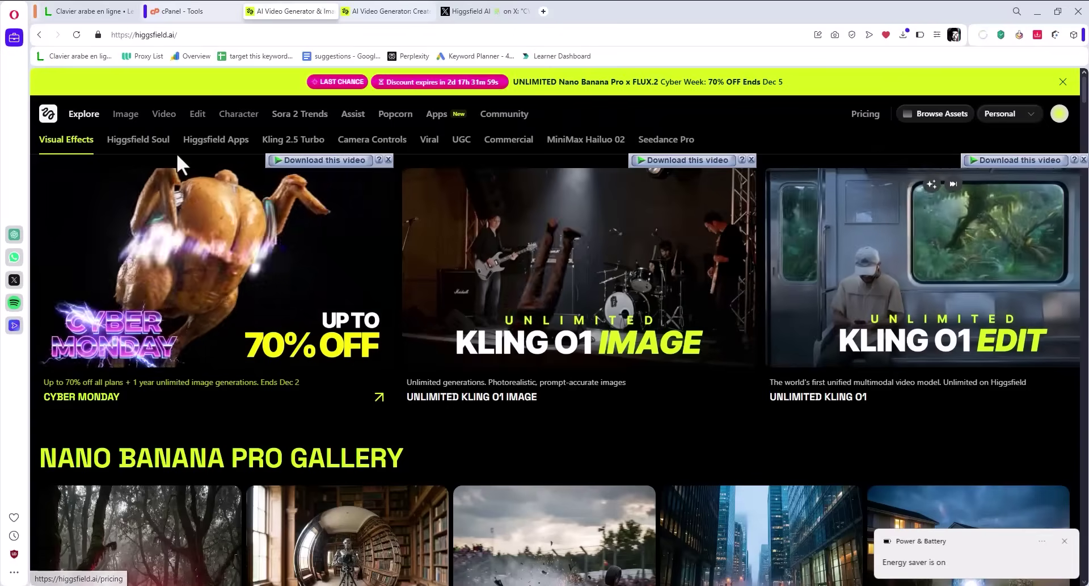
mouse_move(126, 115)
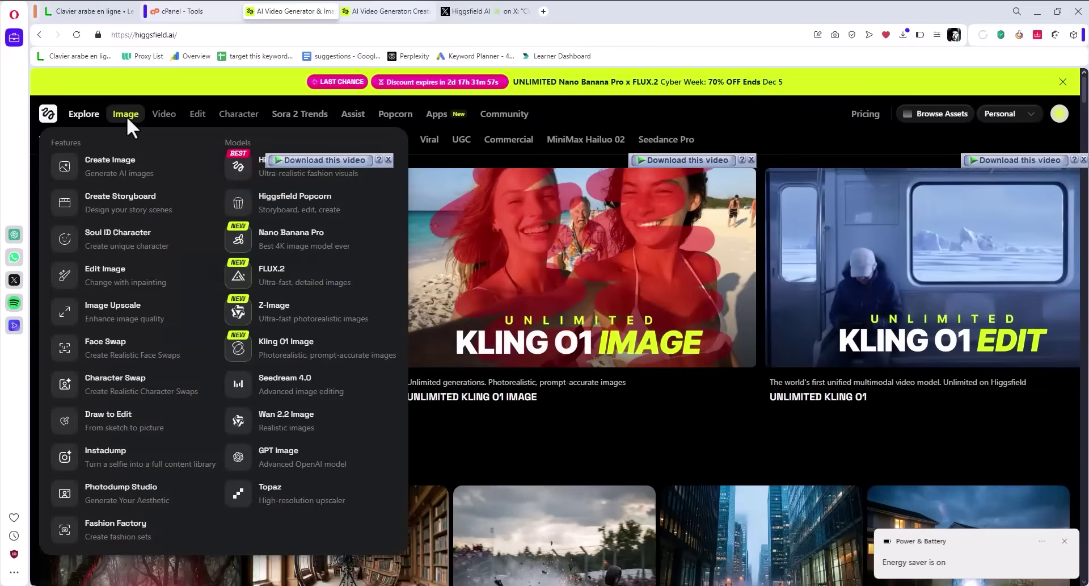
click(280, 347)
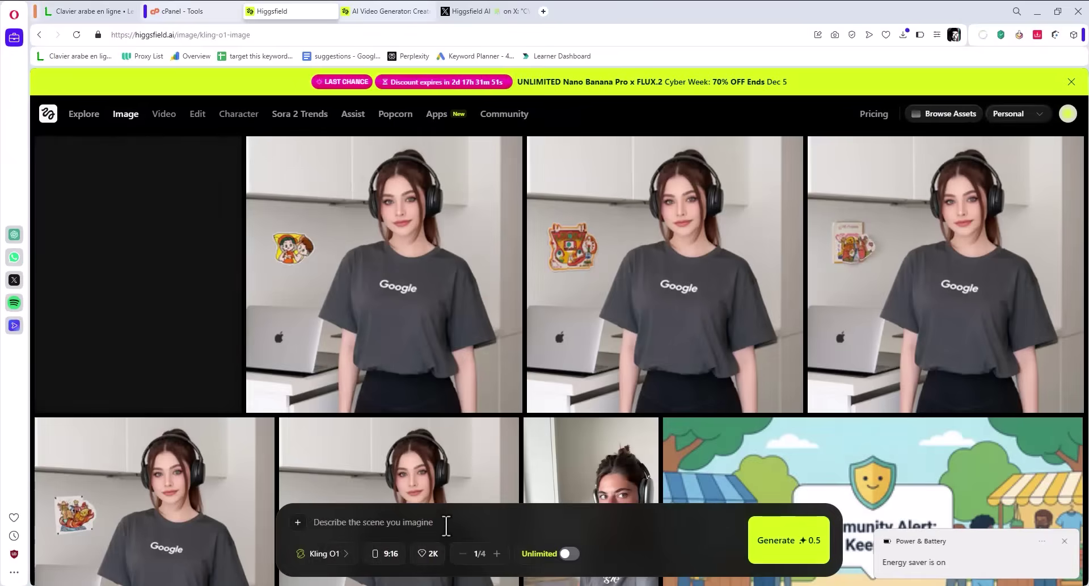
Step: Turn on Unlimited mode and keep 2K resolution for Kling O1 Image
click(567, 552)
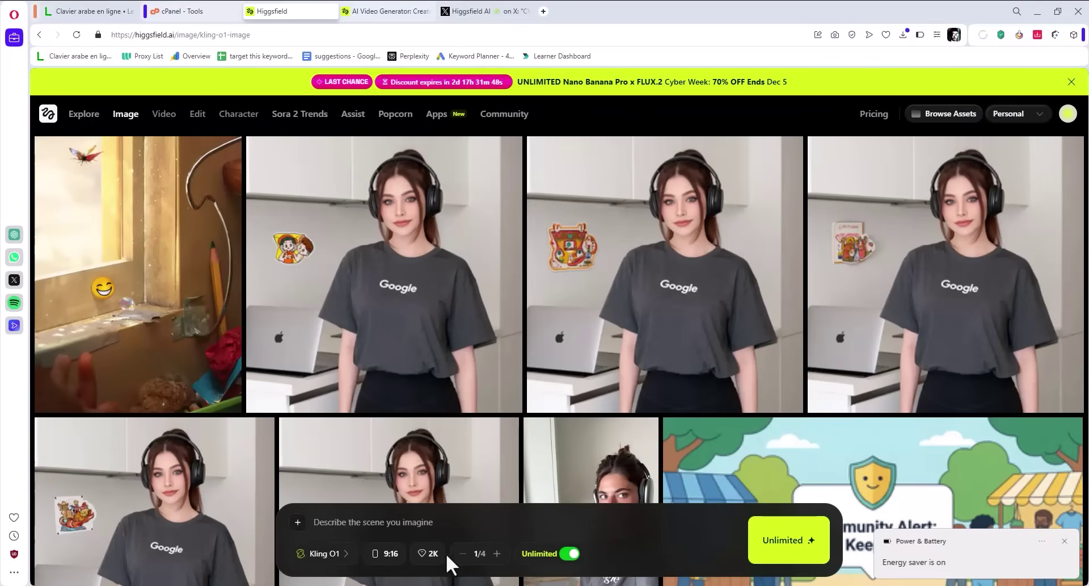
click(429, 554)
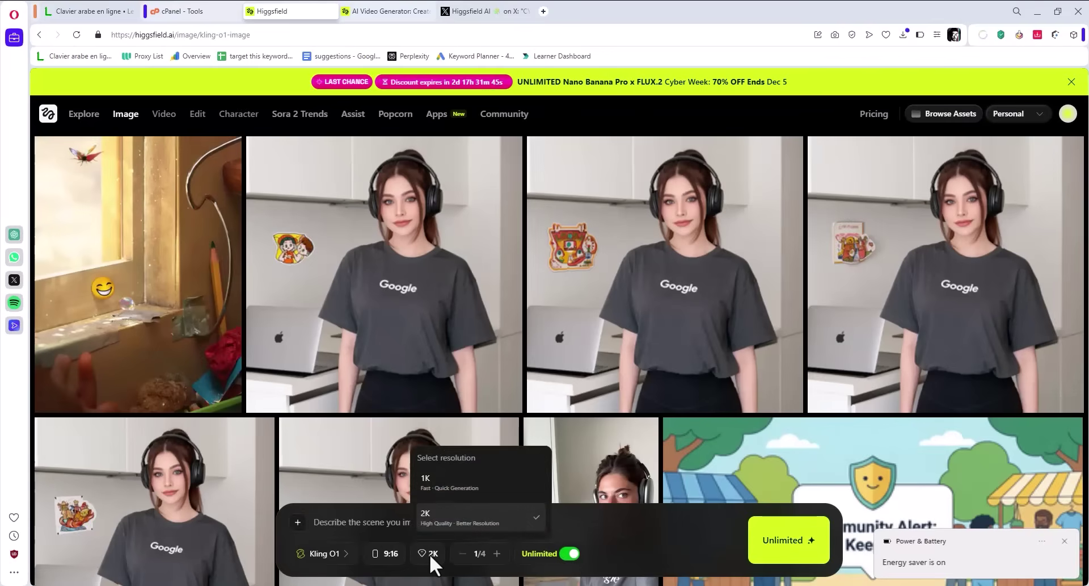
click(430, 553)
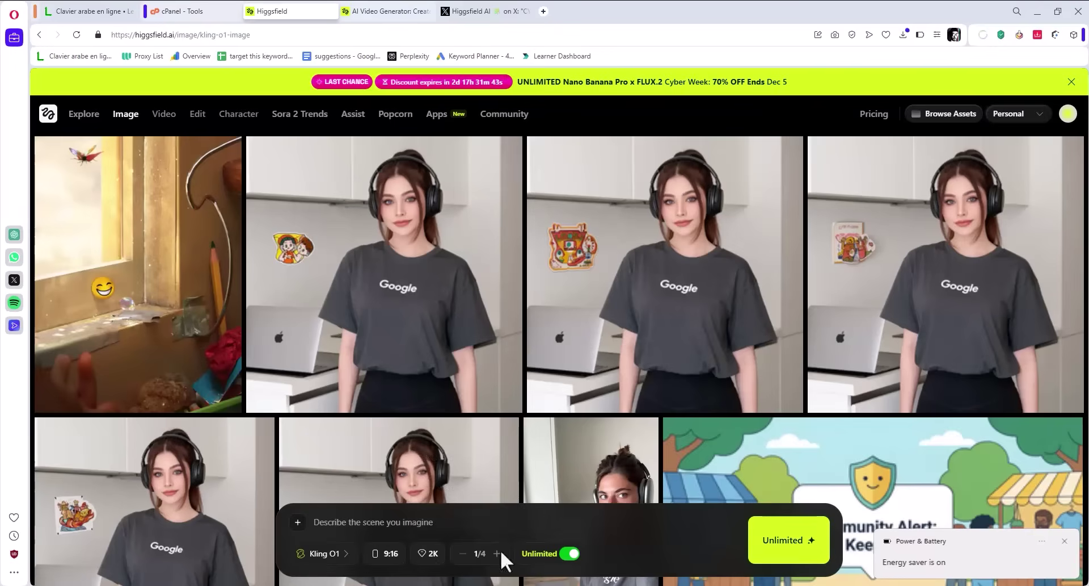
Step: Upload the press-conference image from the Desktop as a prompt reference
click(301, 523)
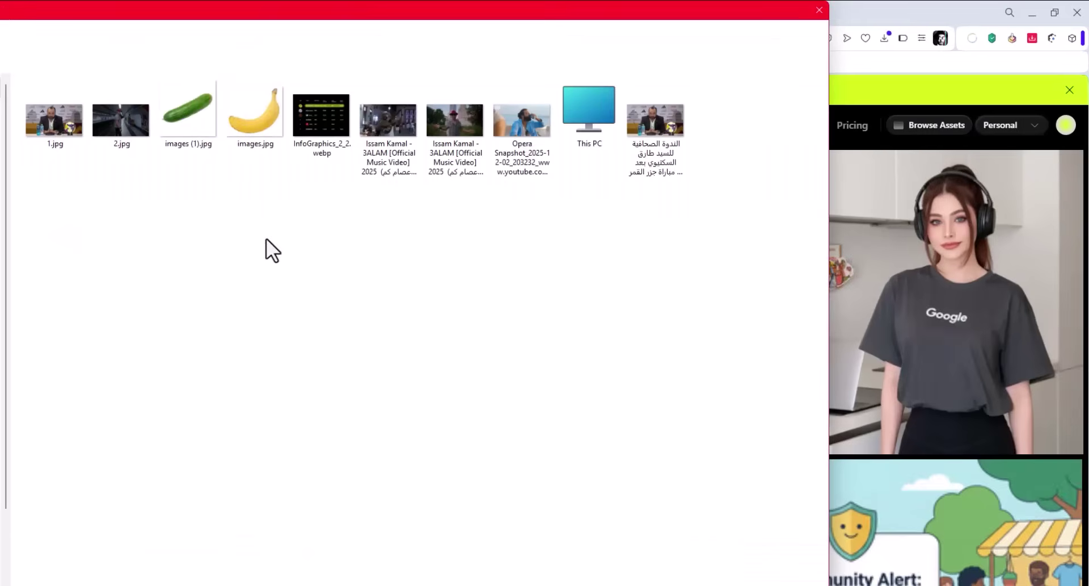
click(650, 134)
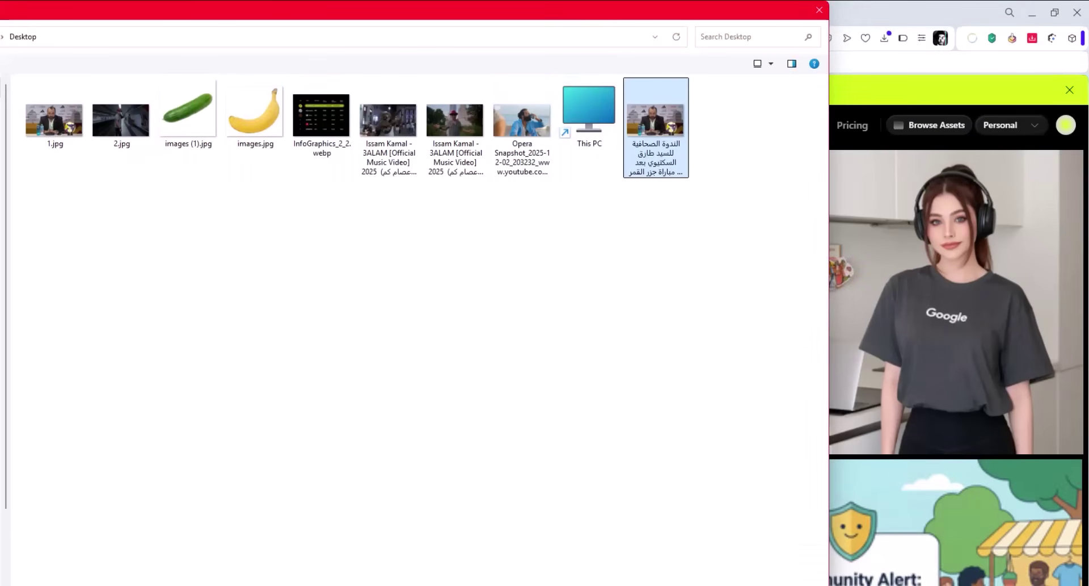
double_click(675, 87)
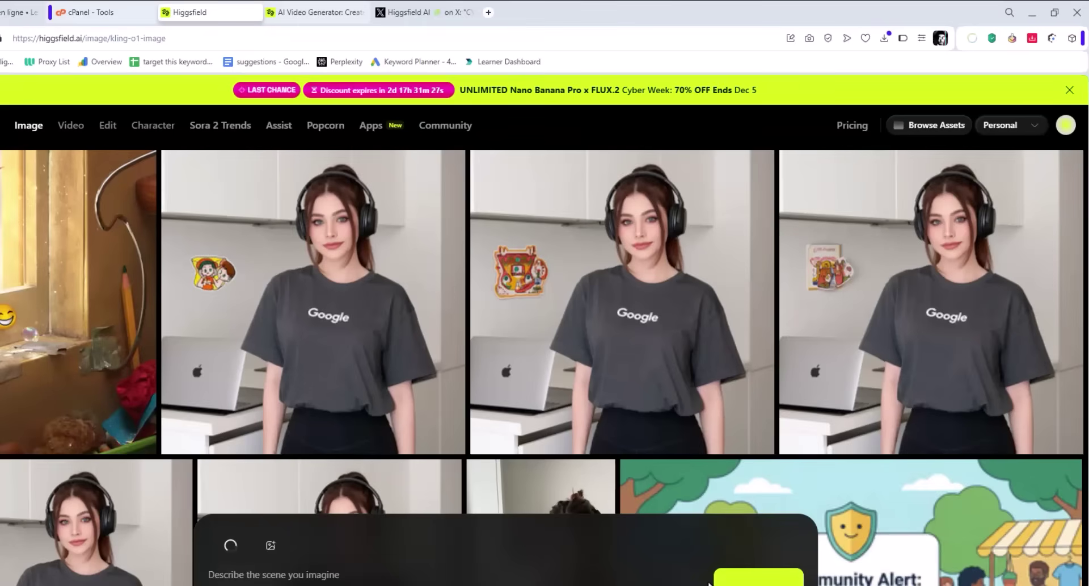
Step: Open Kling O1 Edit, pause the banana beach preview, and switch to the Create Video form
mouse_move(67, 127)
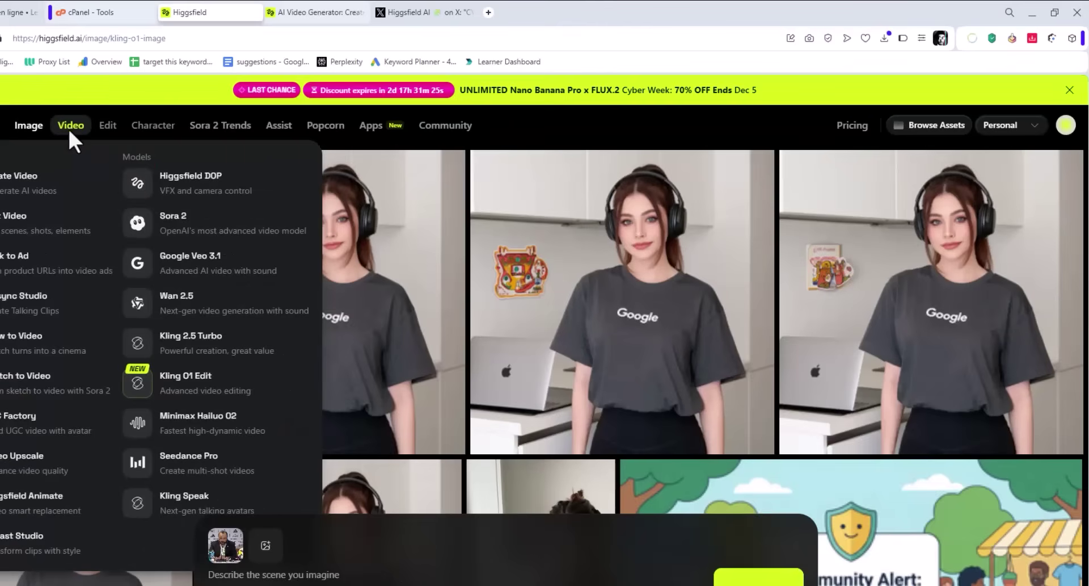
click(168, 381)
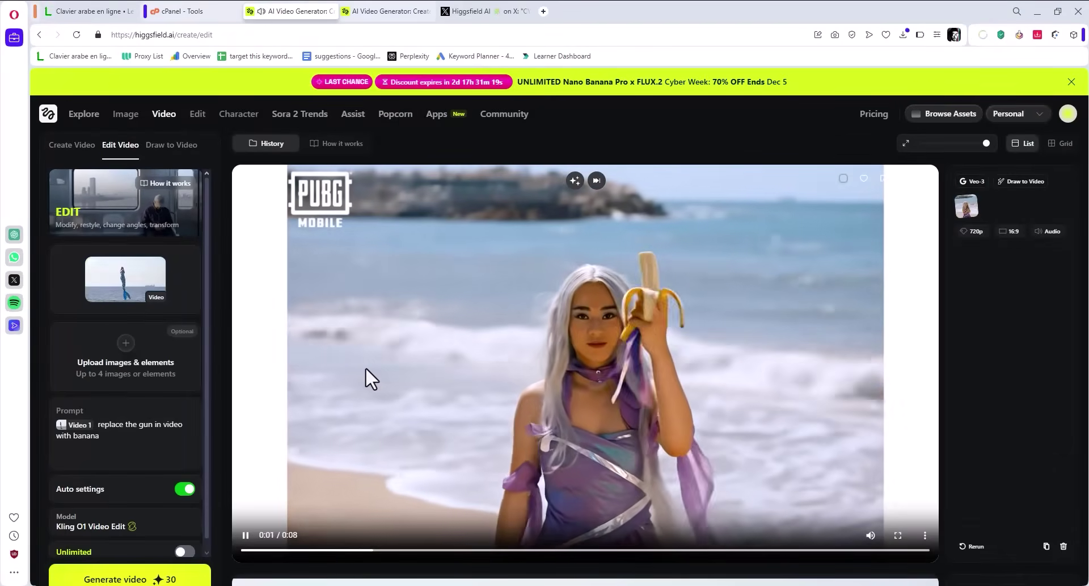
click(365, 370)
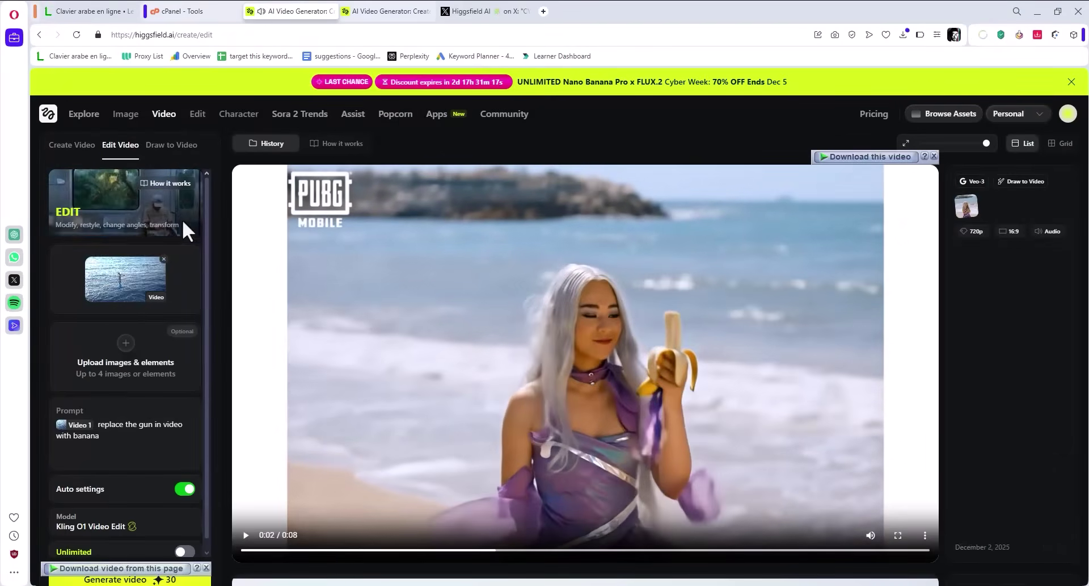
click(83, 152)
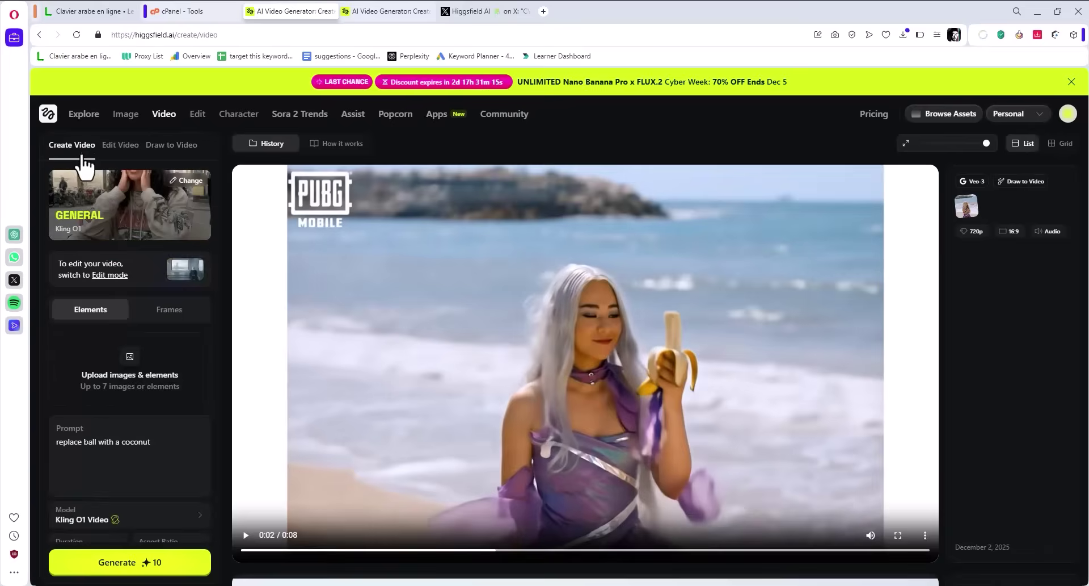
Step: Add the press-conference image as an element of the video
click(123, 399)
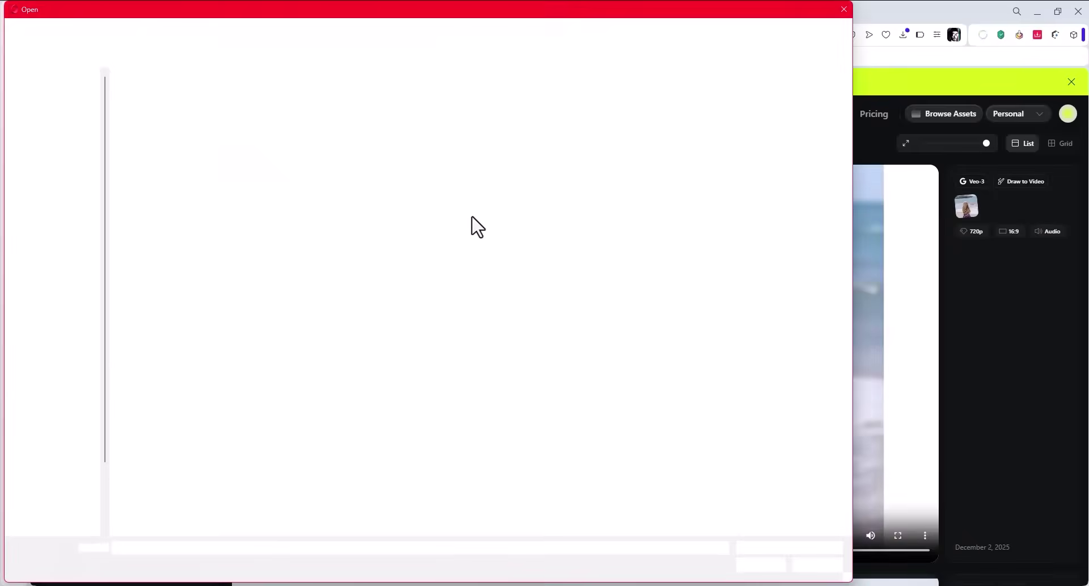
click(634, 113)
click(757, 564)
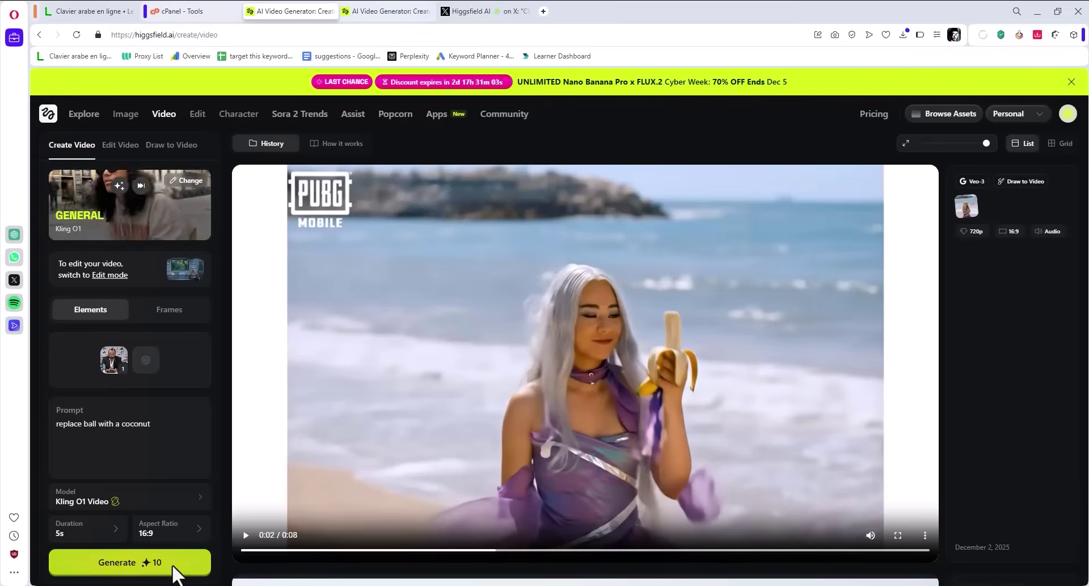
Step: Queue the 'replace ball with a coconut' Kling O1 video in Unlimited mode, then switch to Edit Video
scroll(184, 525, down, 1)
click(190, 521)
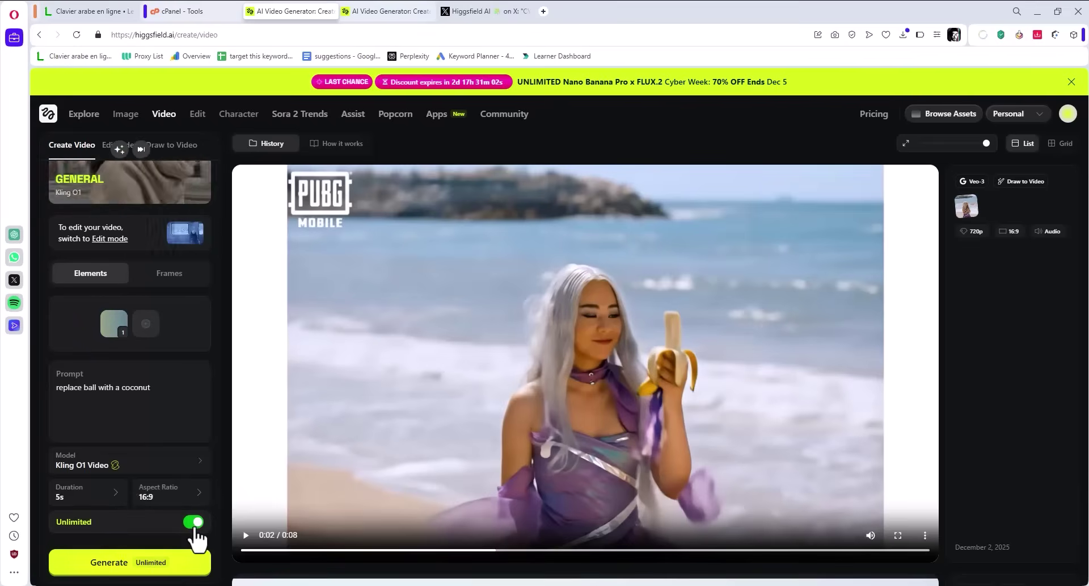
click(168, 567)
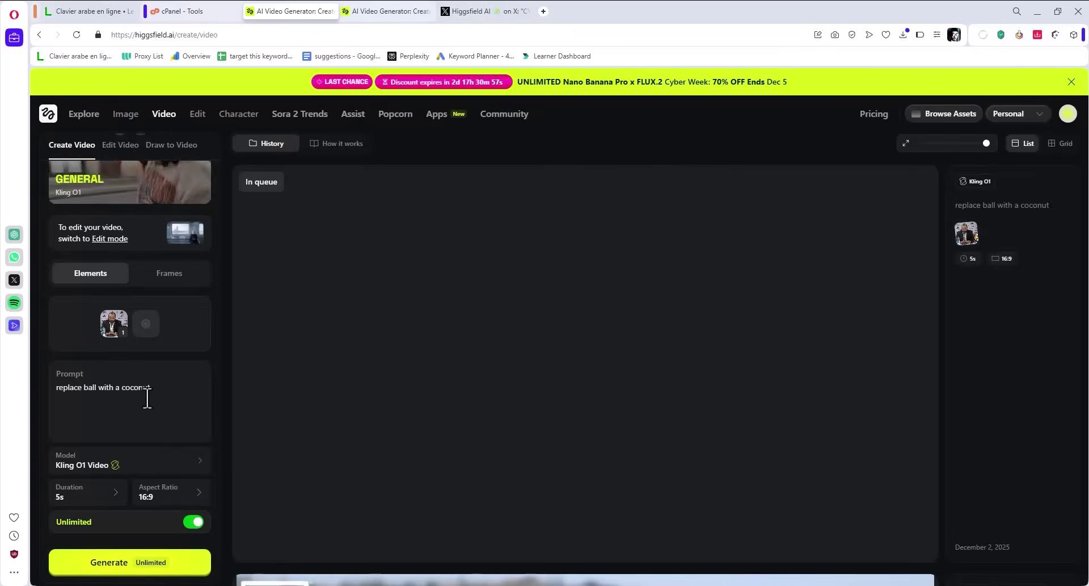
scroll(162, 400, up, 1)
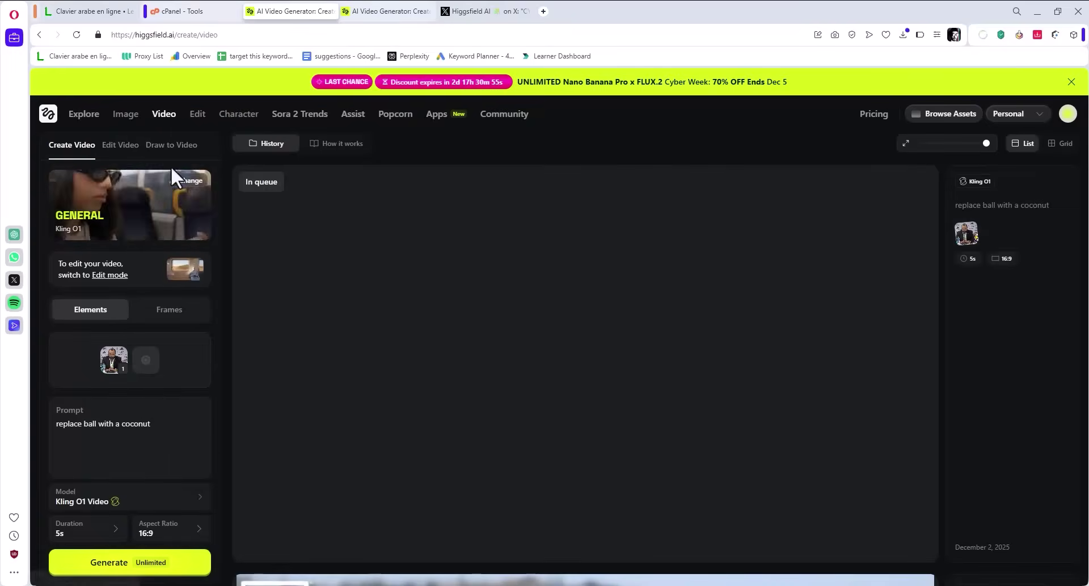
click(121, 146)
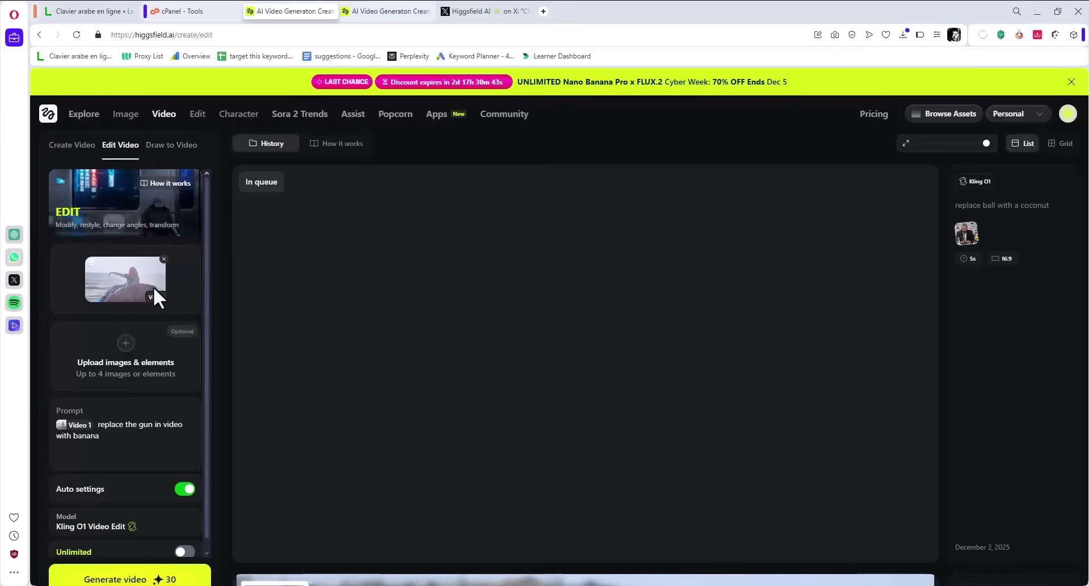
Step: Remove the beach source video and cancel adding a reference image, keeping the banana prompt
click(163, 259)
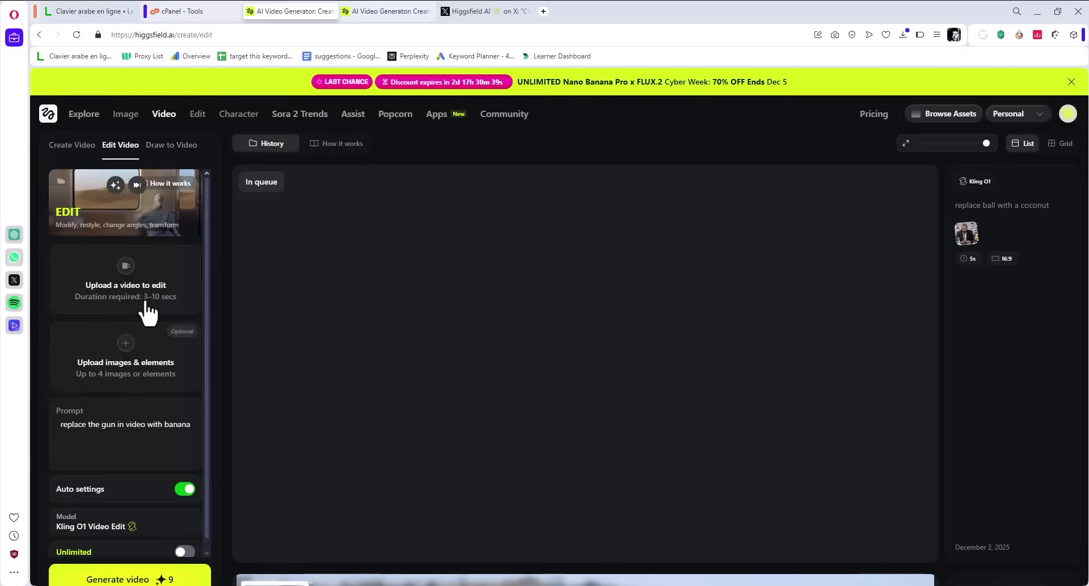
click(127, 353)
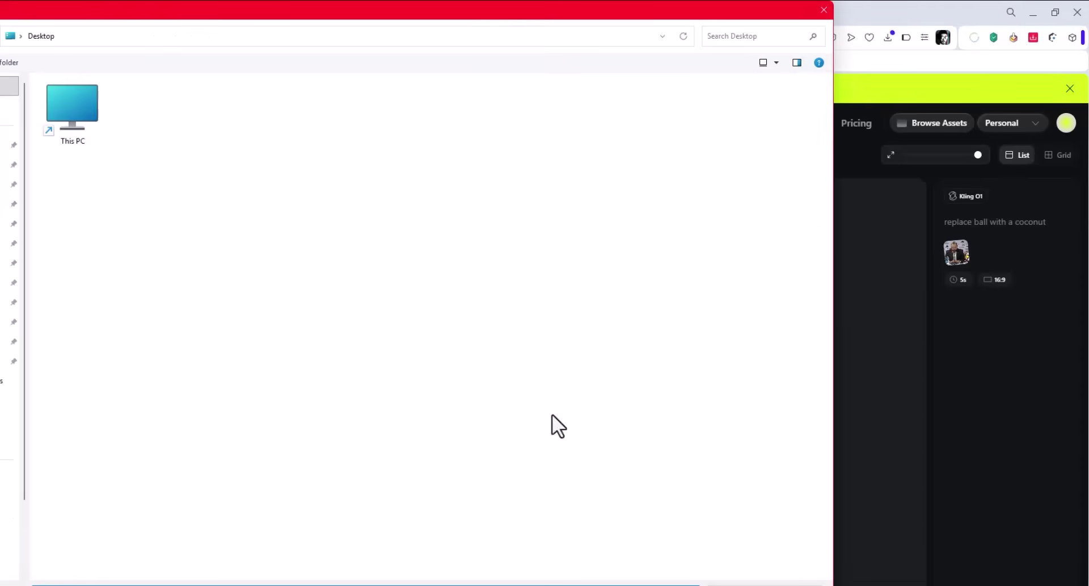
key(Escape)
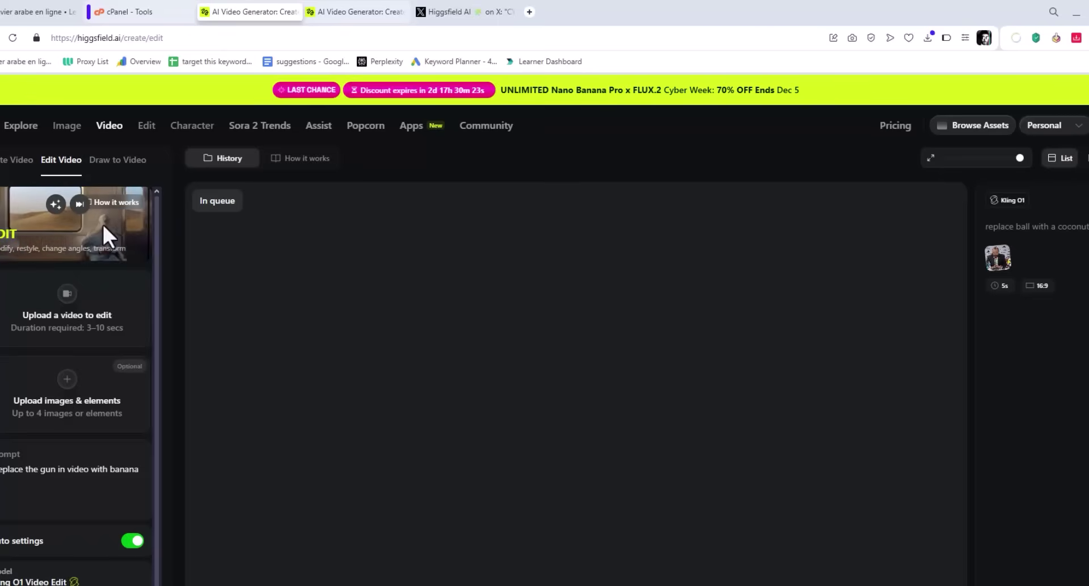
Step: Select the prompt text and switch to Draw to Video on the woman-with-gun beach clip
drag(8, 469, 107, 468)
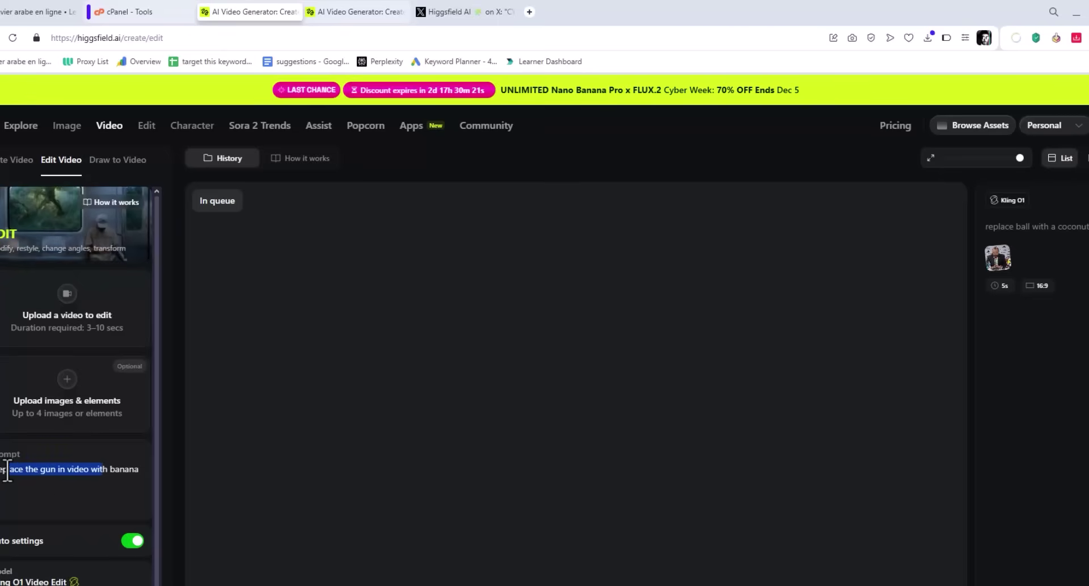
scroll(117, 553, down, 1)
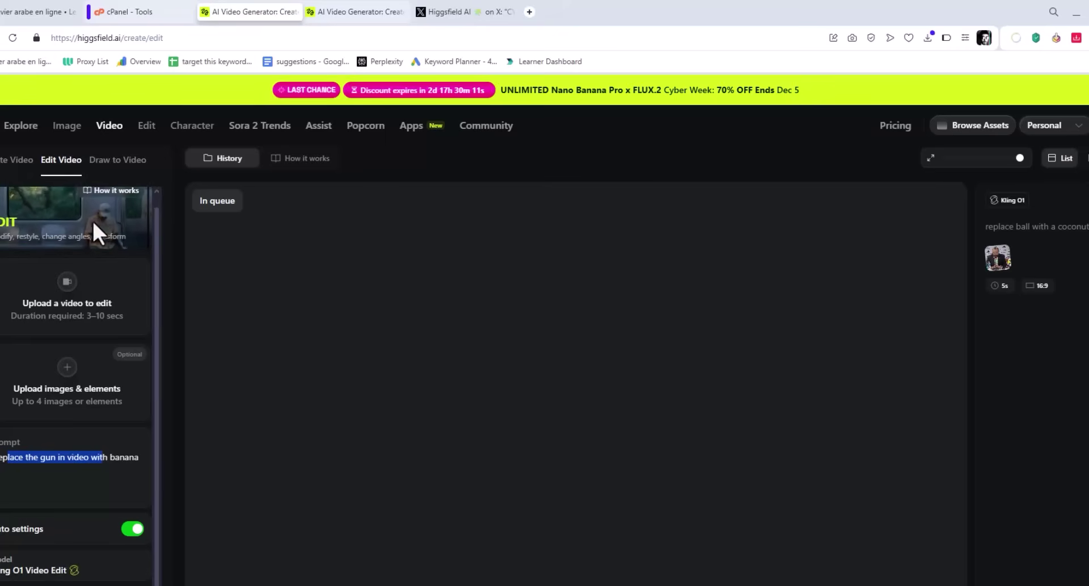
click(117, 160)
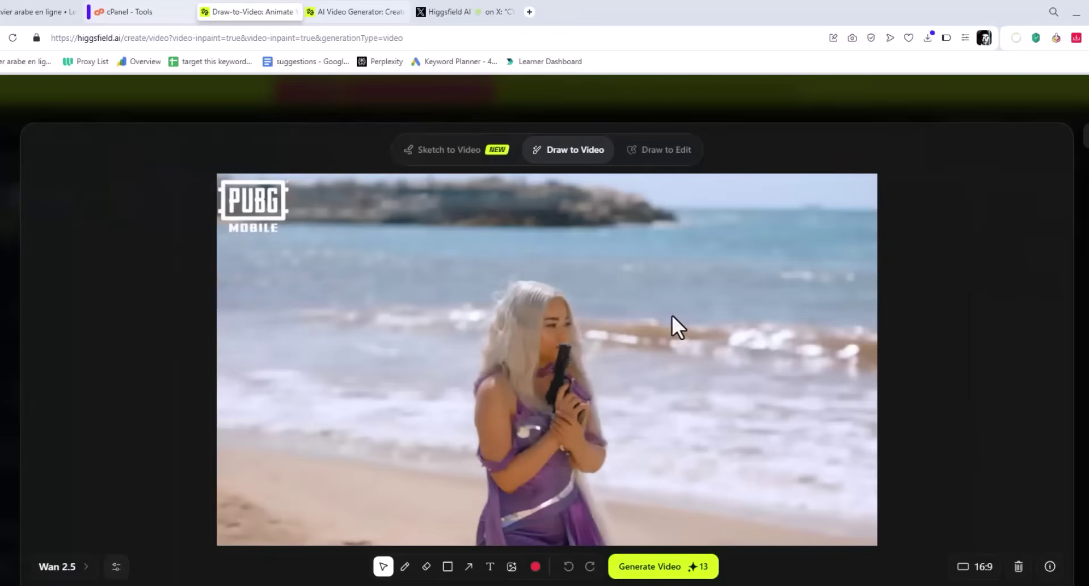
Step: Circle the gun in a chosen brush colour marked 'Remove', then minimize to File Explorer
click(537, 567)
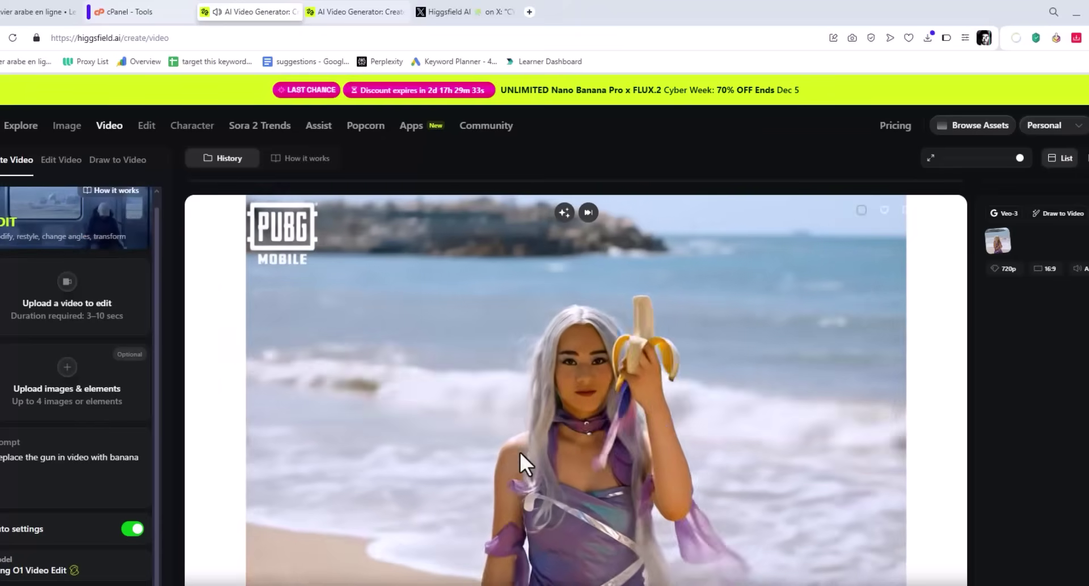
scroll(488, 397, down, 5)
scroll(463, 376, down, 10)
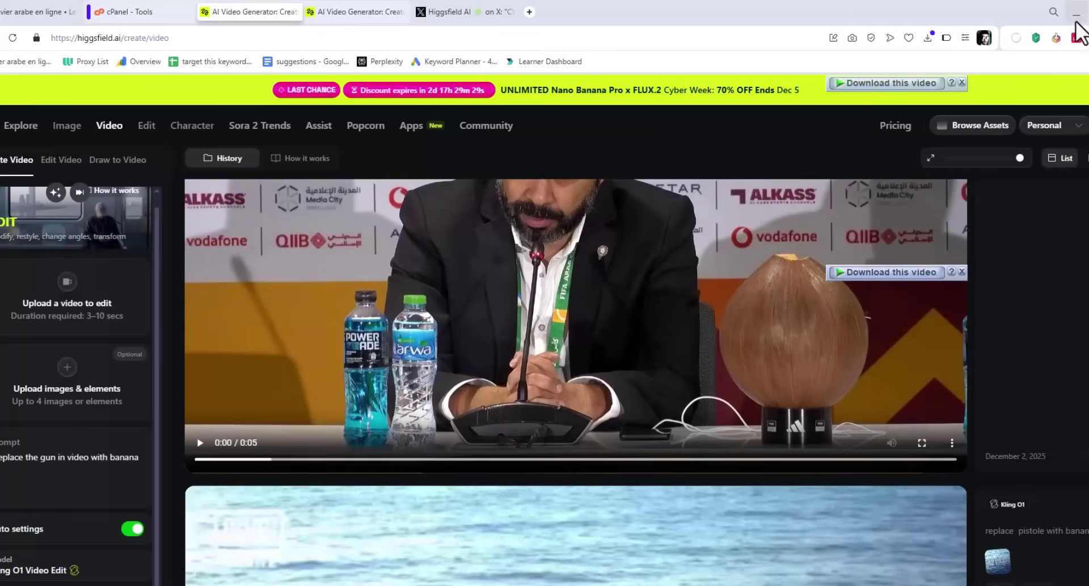
click(1076, 17)
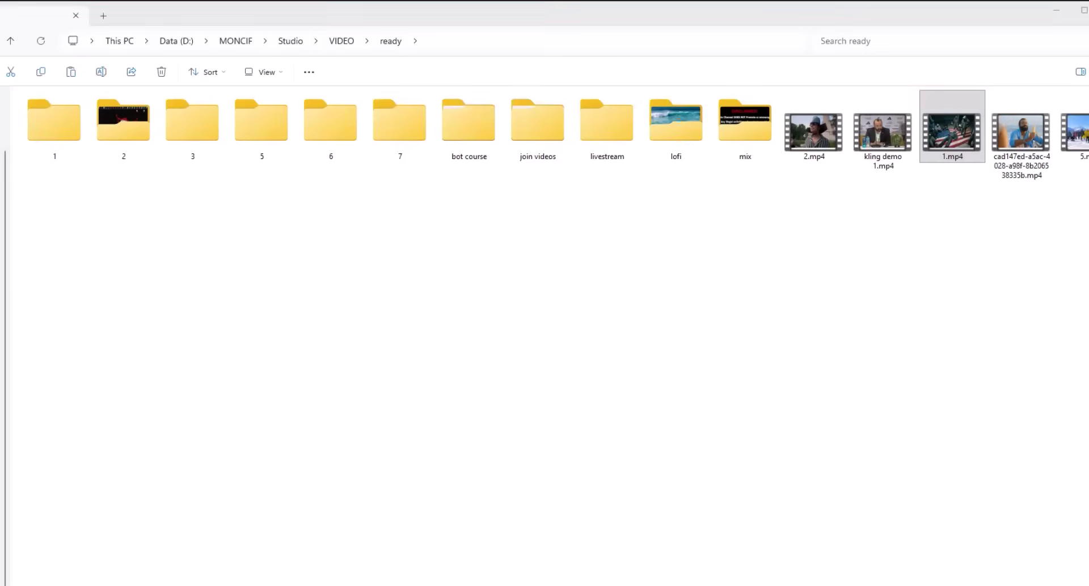
Step: Glance at the Recraft and OpenArt pricing tabs, then return to the Higgsfield history
key(alt+Tab)
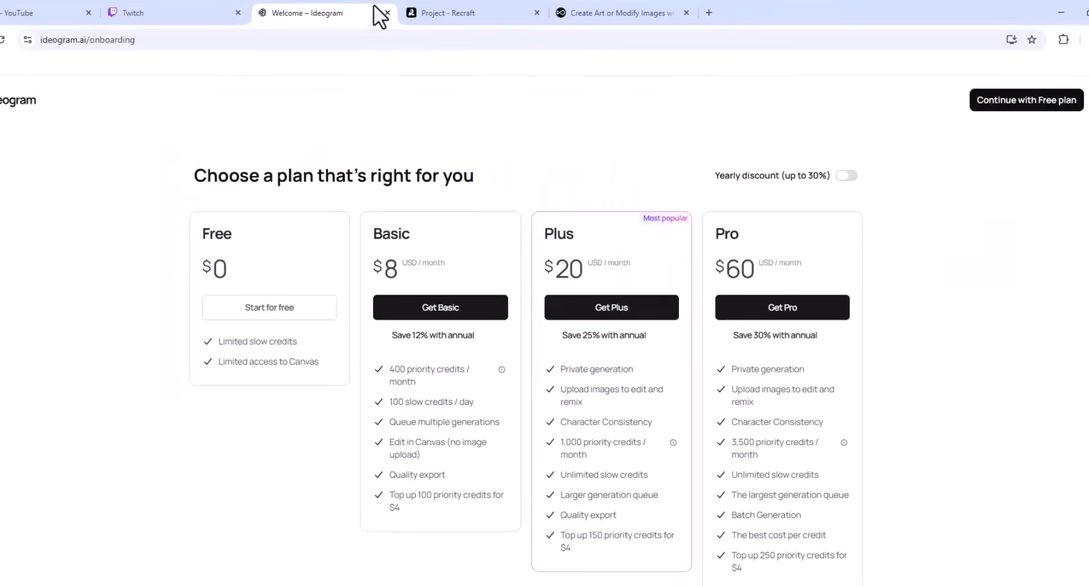
click(448, 13)
click(634, 12)
click(1062, 12)
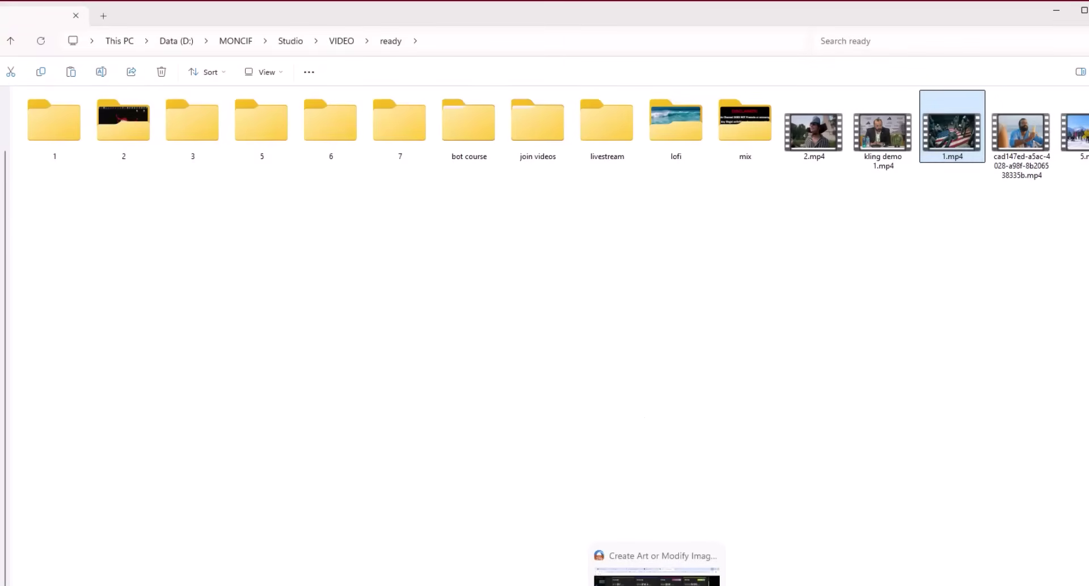
key(alt+Tab)
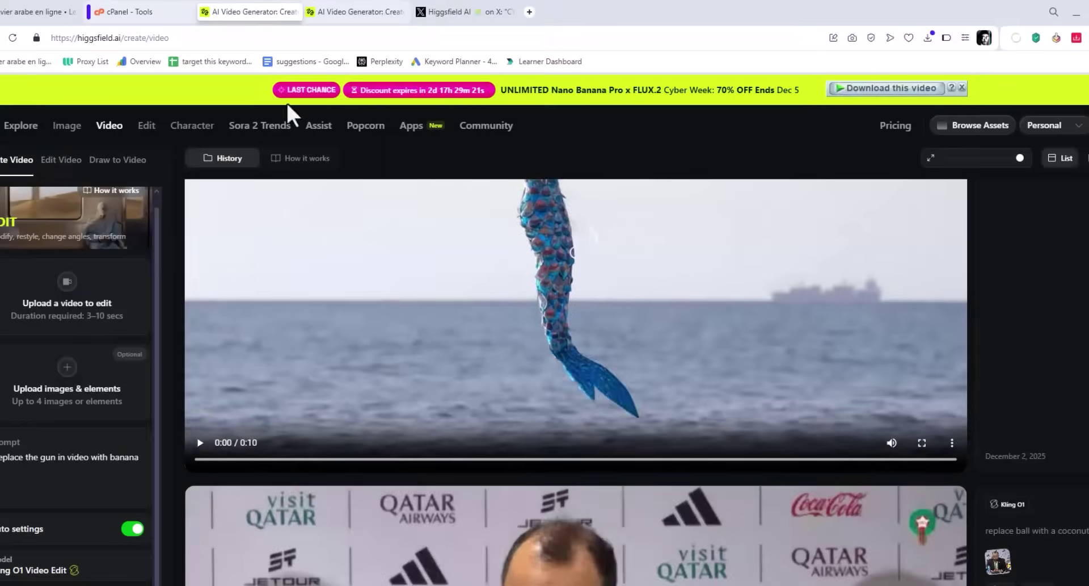
Step: Scroll the History past the Sora 2 Max gym backpack-row and Day 3 mobility yoga clips
scroll(462, 354, down, 10)
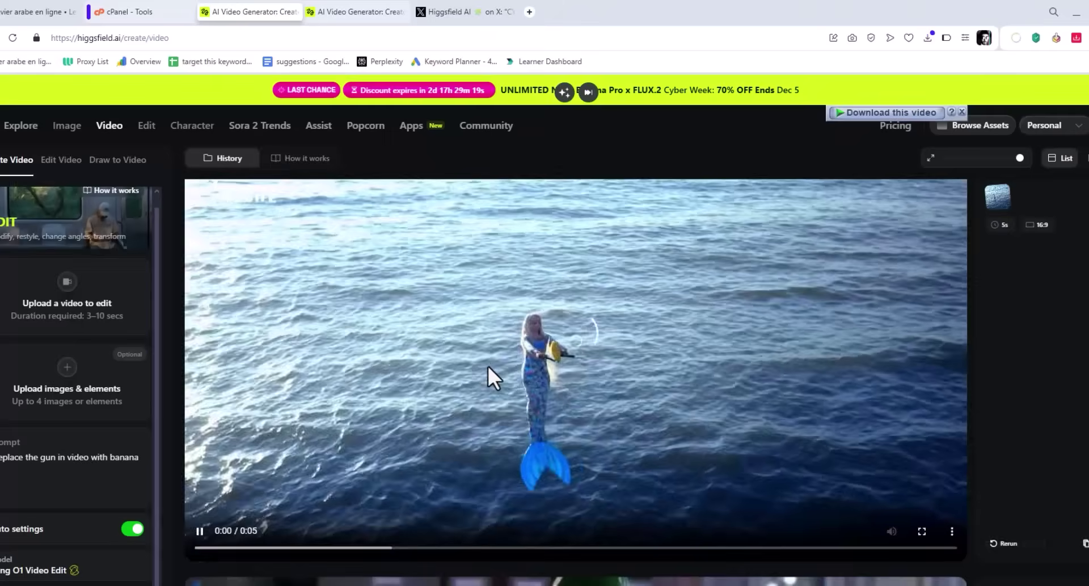
scroll(488, 372, down, 10)
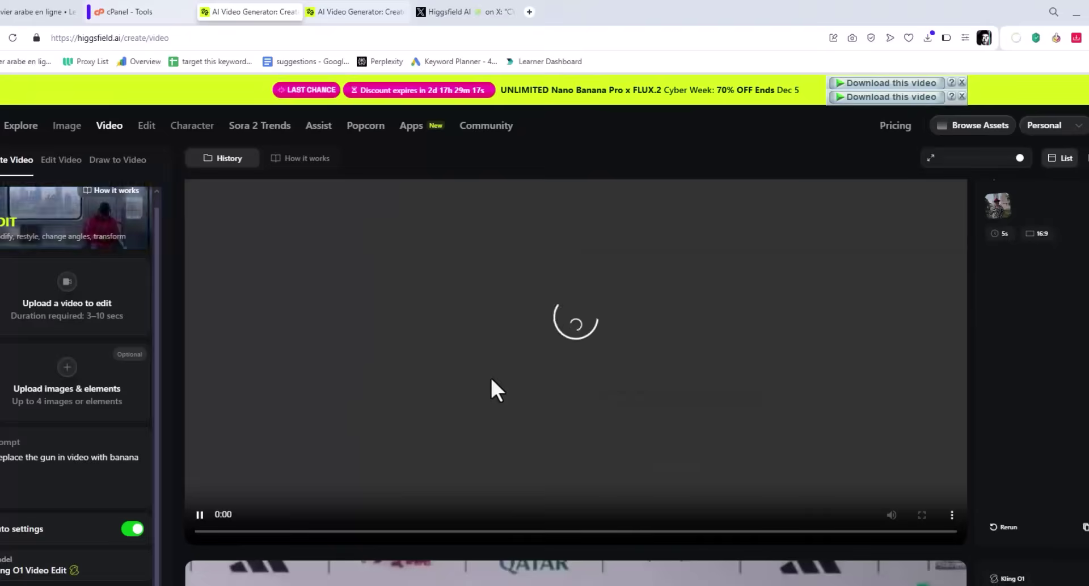
scroll(562, 379, down, 10)
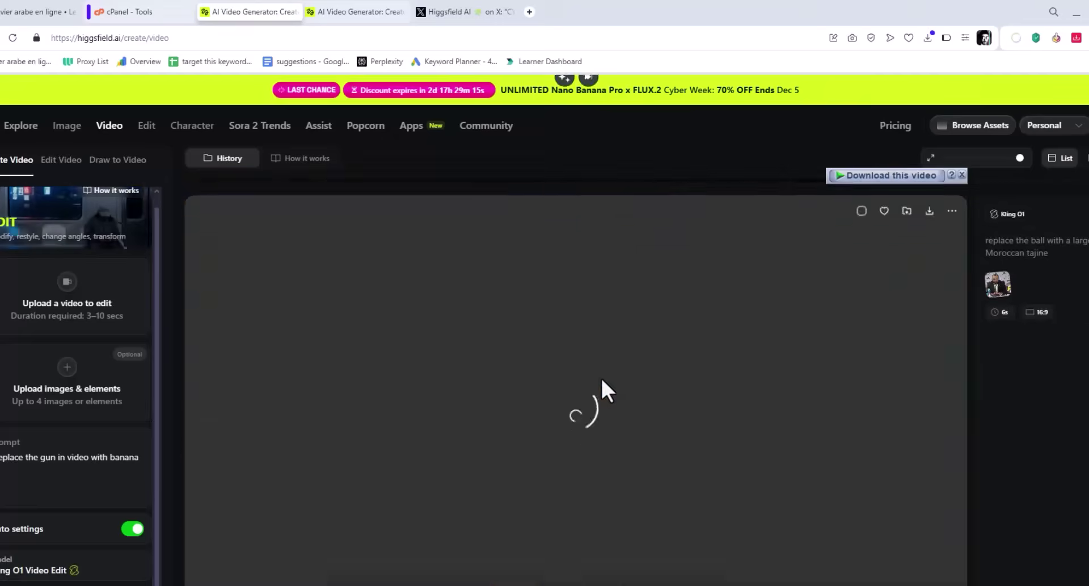
scroll(603, 386, down, 10)
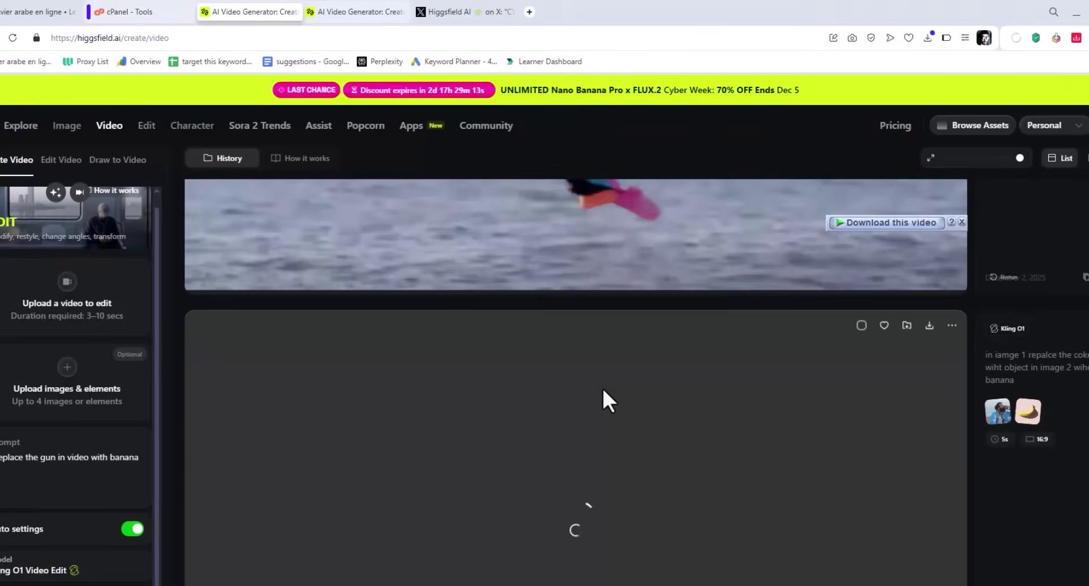
scroll(603, 392, down, 10)
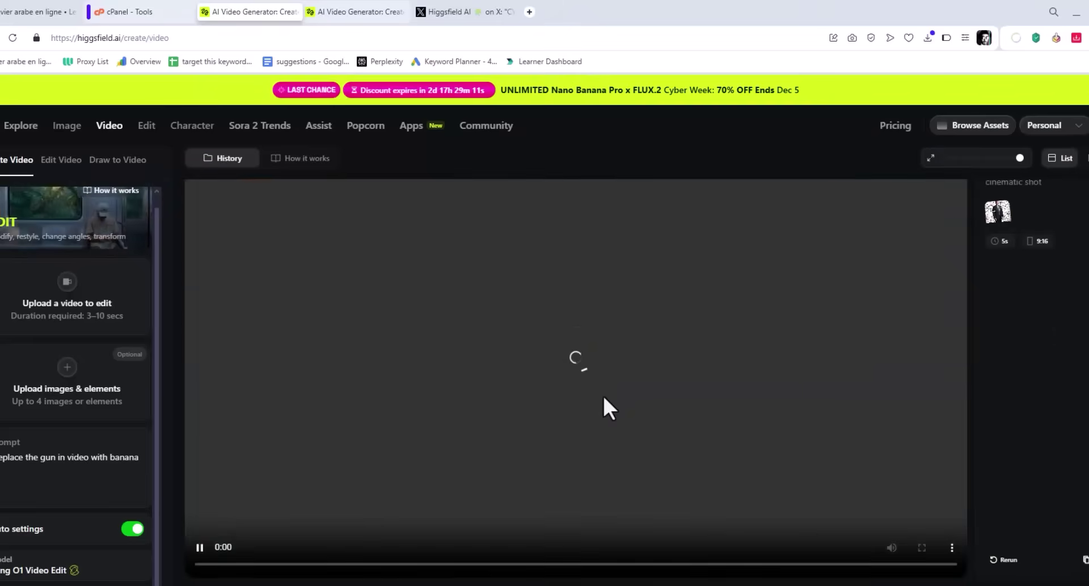
scroll(602, 394, down, 10)
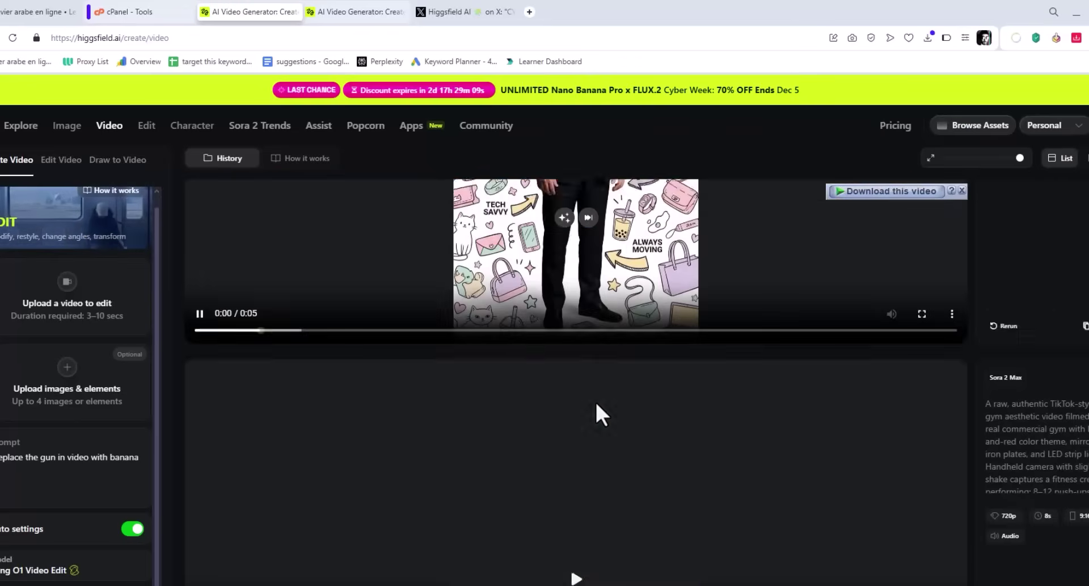
scroll(602, 406, up, 5)
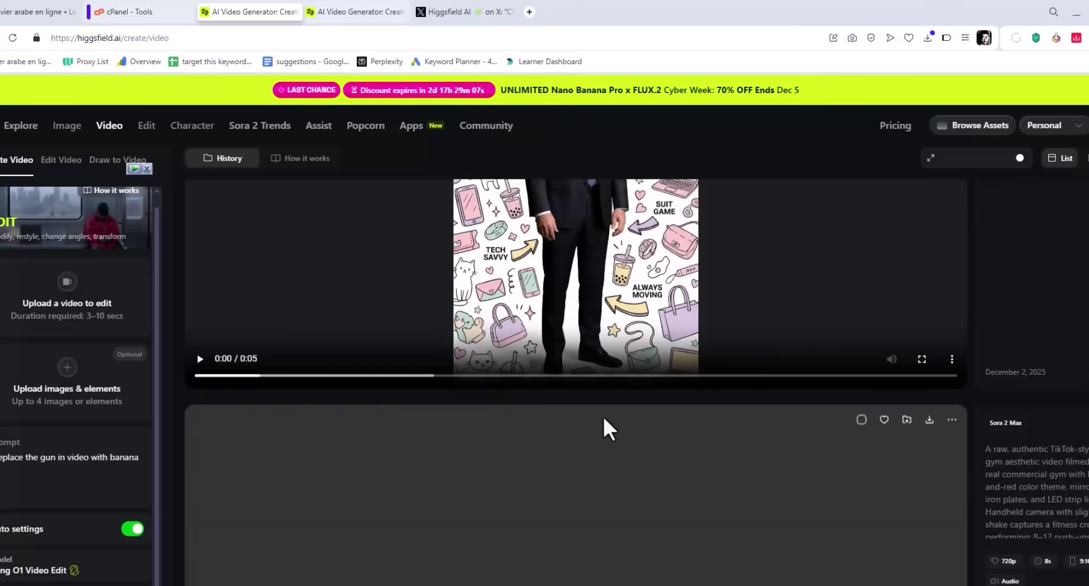
scroll(602, 420, down, 2)
scroll(653, 397, up, 2)
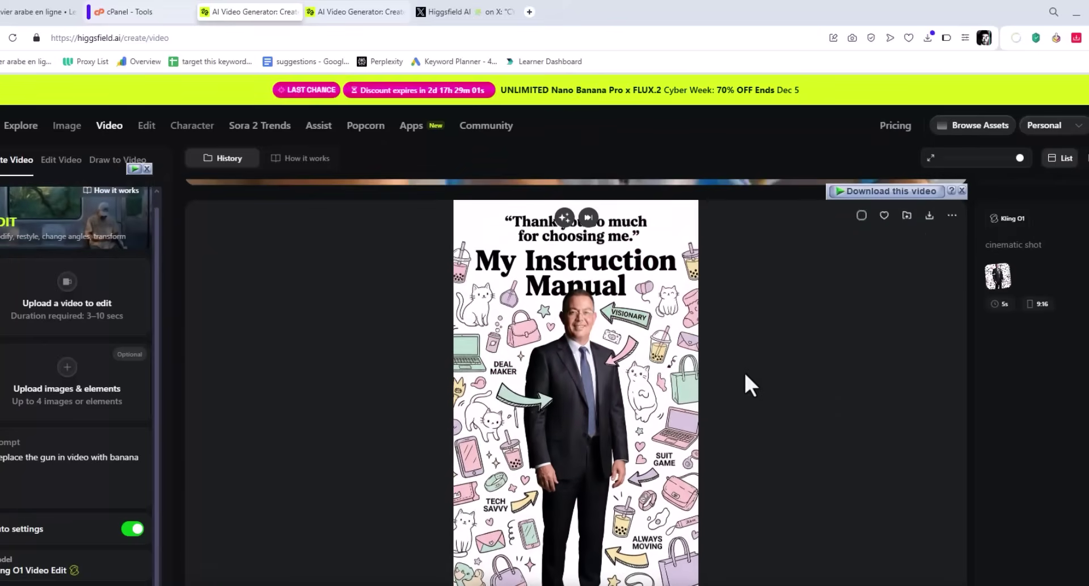
scroll(736, 378, down, 6)
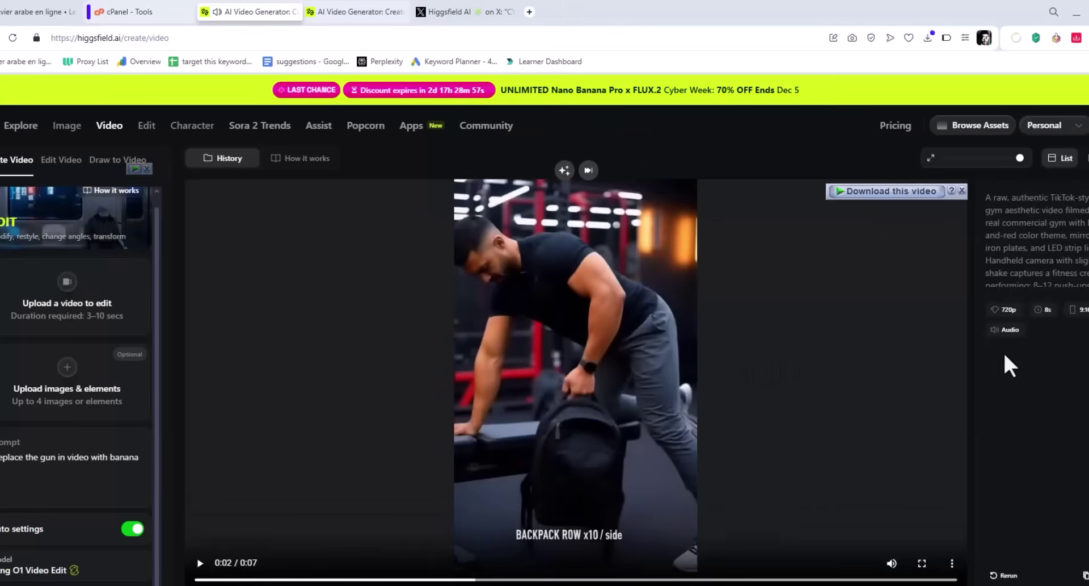
scroll(1003, 352, up, 2)
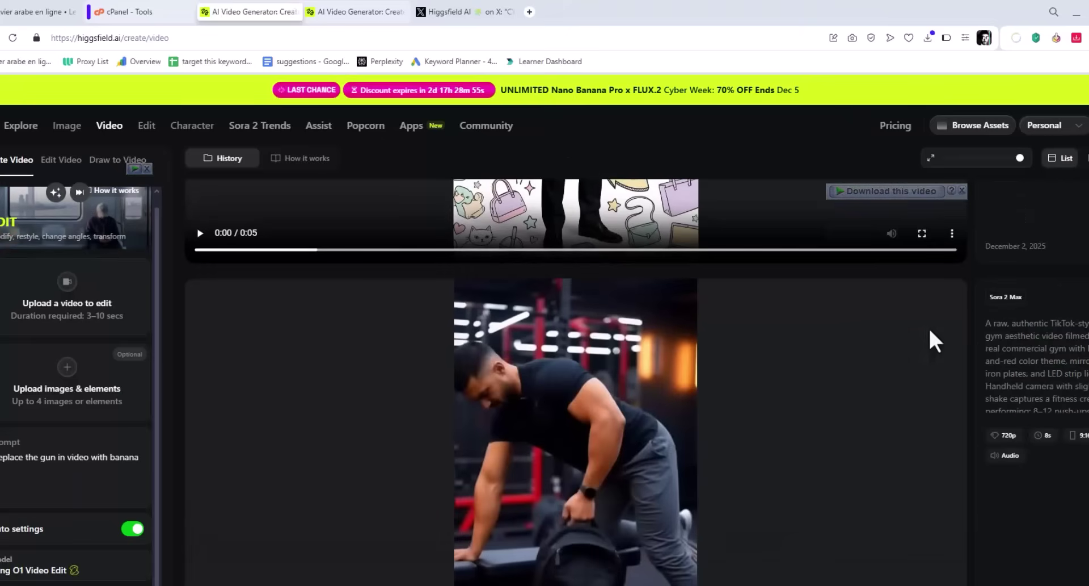
scroll(665, 383, down, 5)
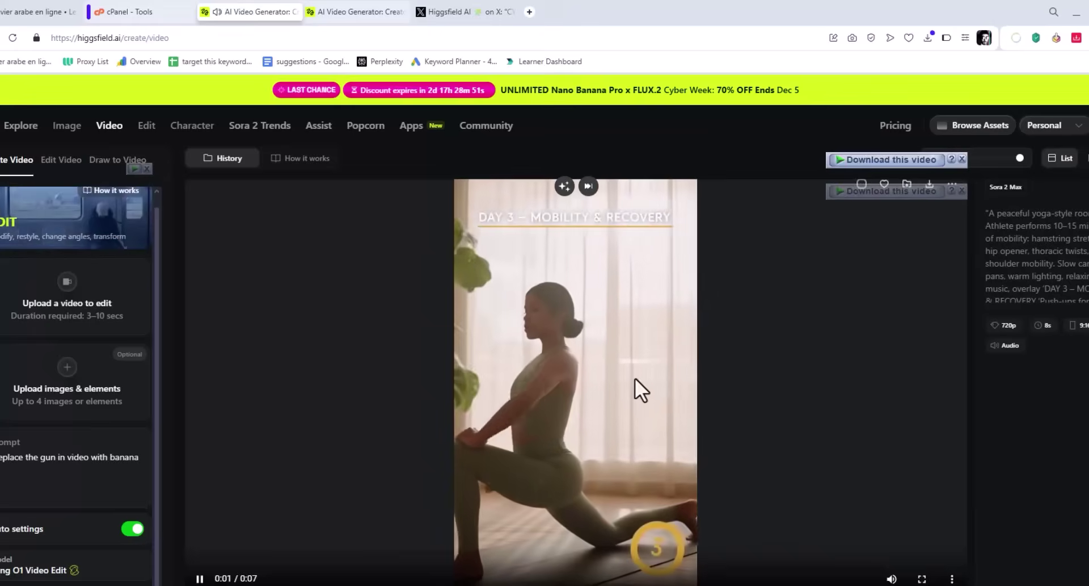
scroll(726, 393, down, 5)
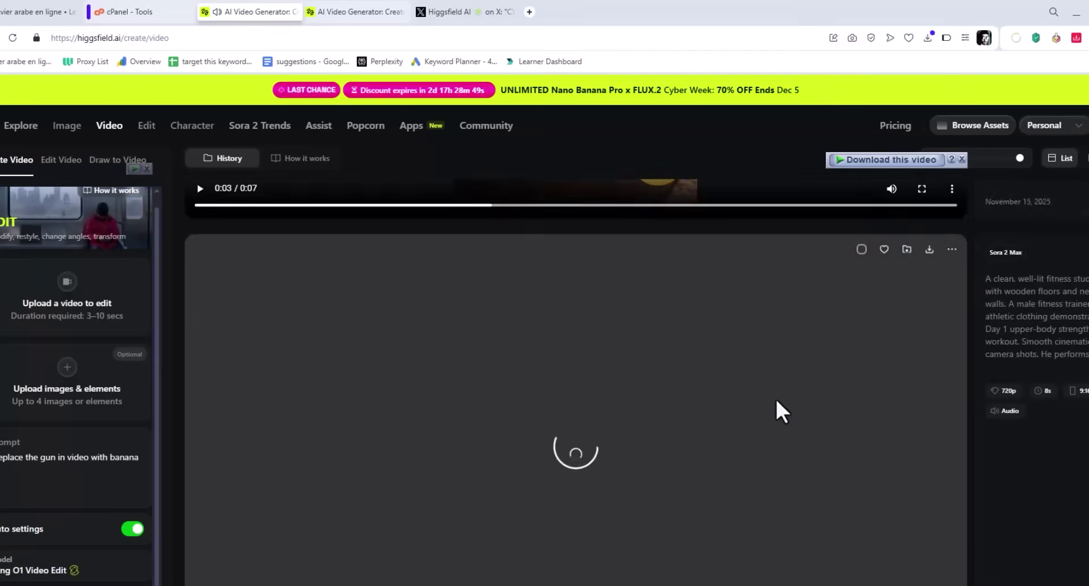
scroll(830, 353, down, 10)
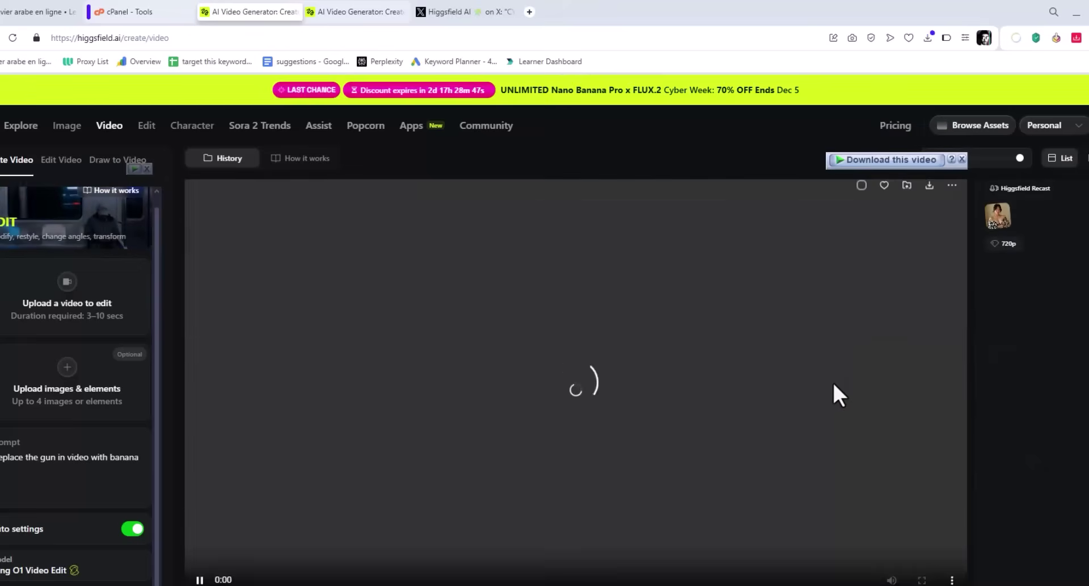
scroll(831, 385, down, 3)
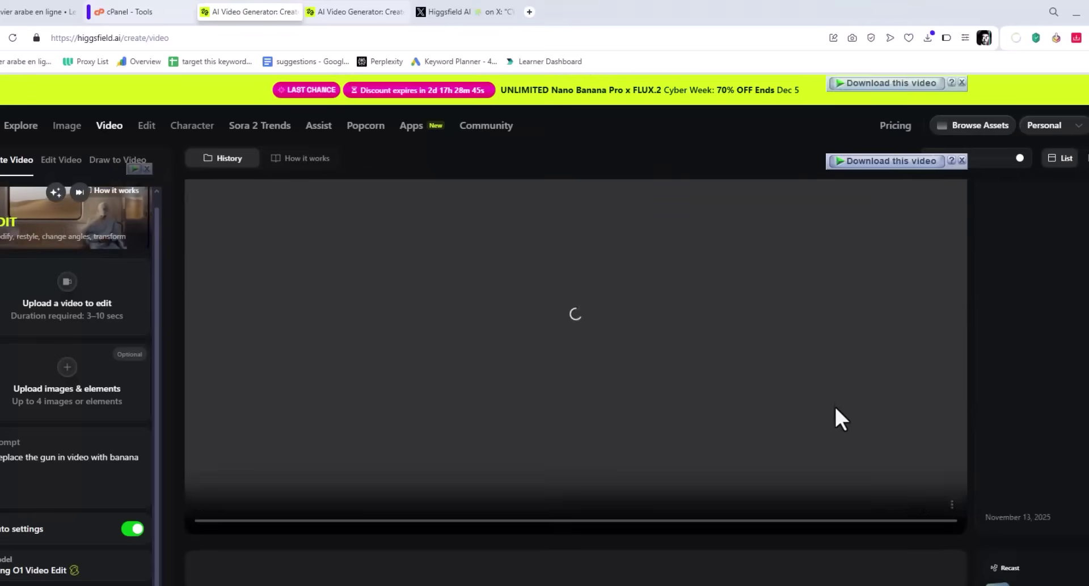
scroll(835, 408, down, 5)
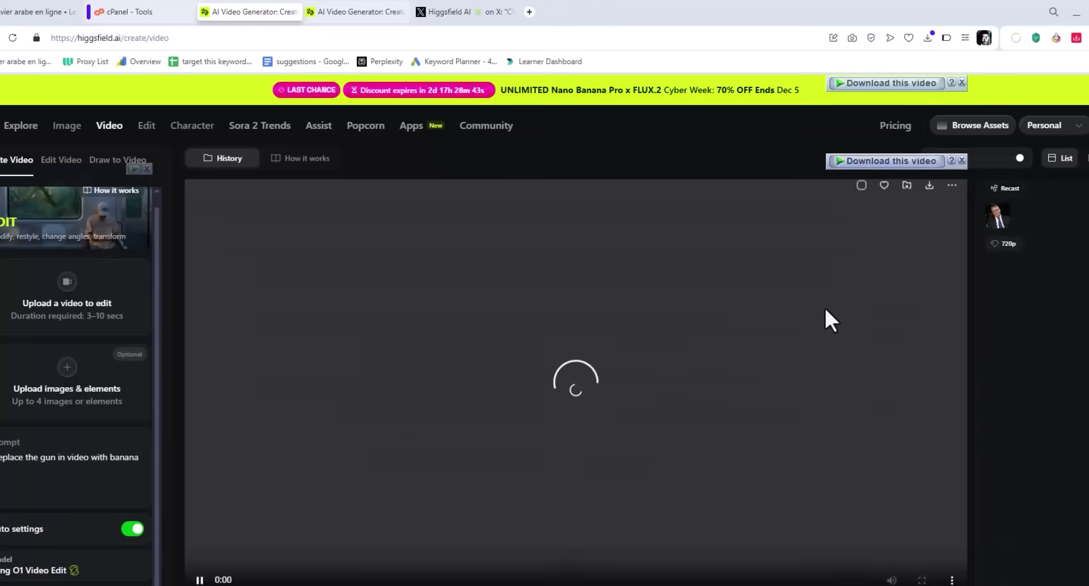